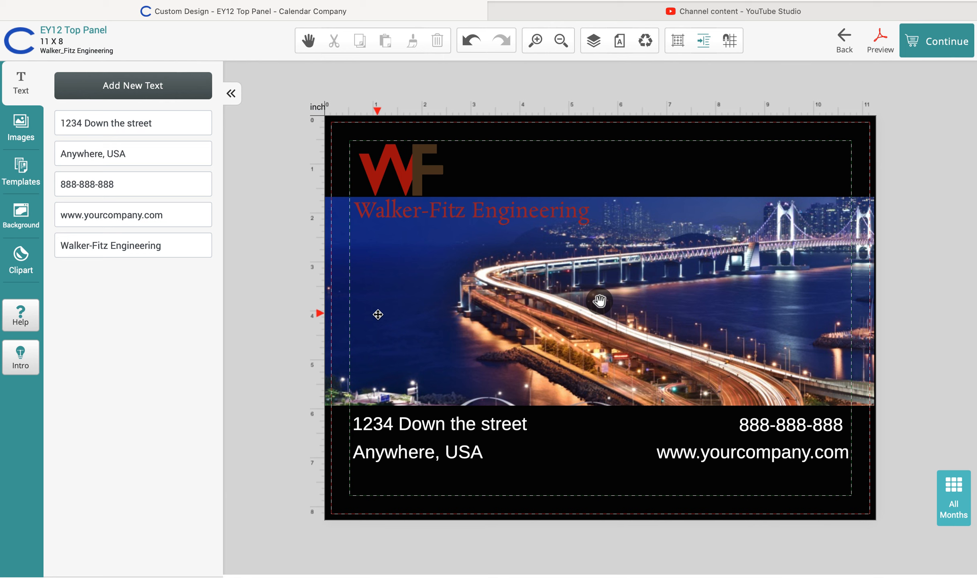
Replace the '1234 Down the street' address text with '1234 Peachtree Blvd.'
{"action": "left_click", "coordinate": [410, 427]}
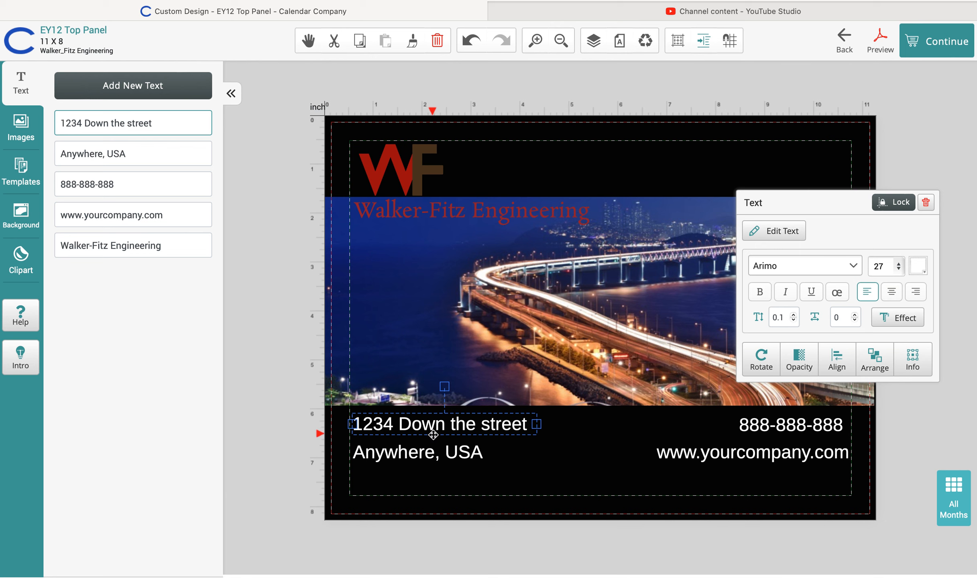
{"action": "left_click", "coordinate": [451, 427]}
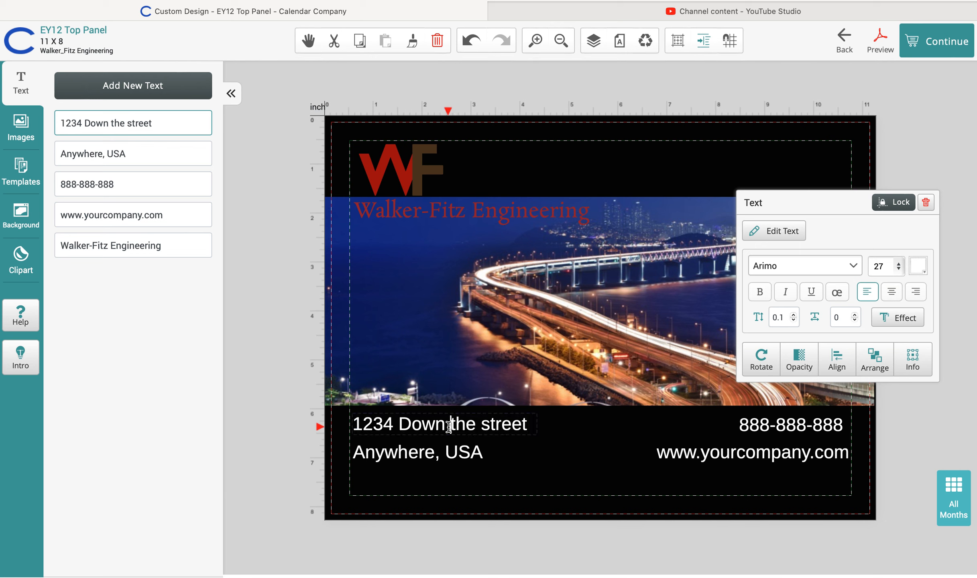
{"action": "left_click_drag", "start_coordinate": [482, 427], "coordinate": [383, 426]}
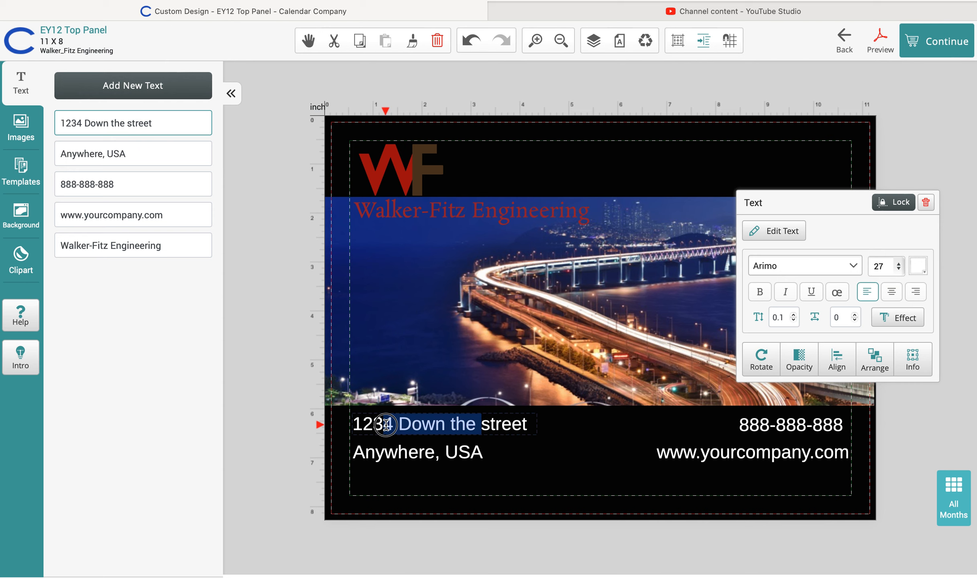
{"action": "key", "text": "BackSpace"}
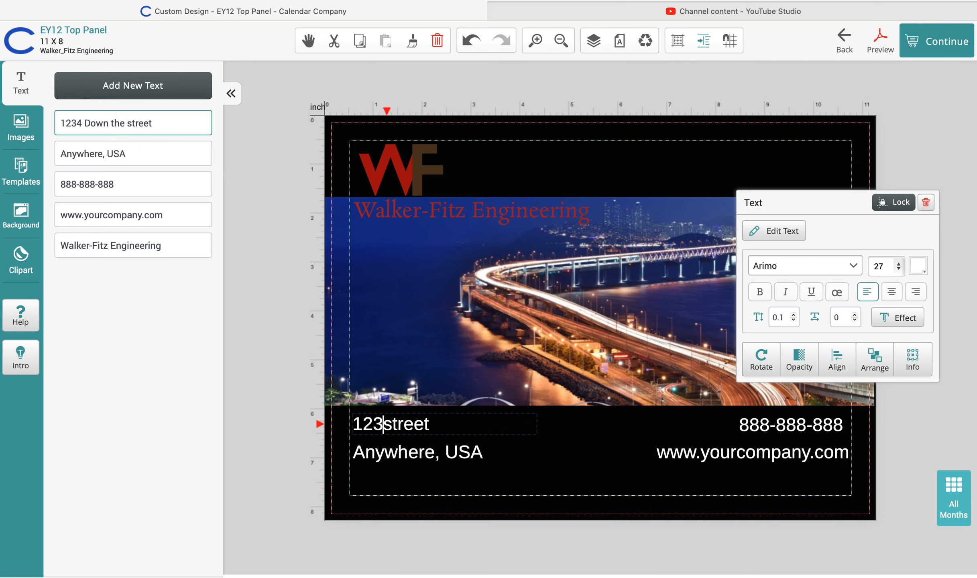
{"action": "left_click", "coordinate": [147, 121]}
{"action": "left_click_drag", "start_coordinate": [147, 120], "coordinate": [56, 114]}
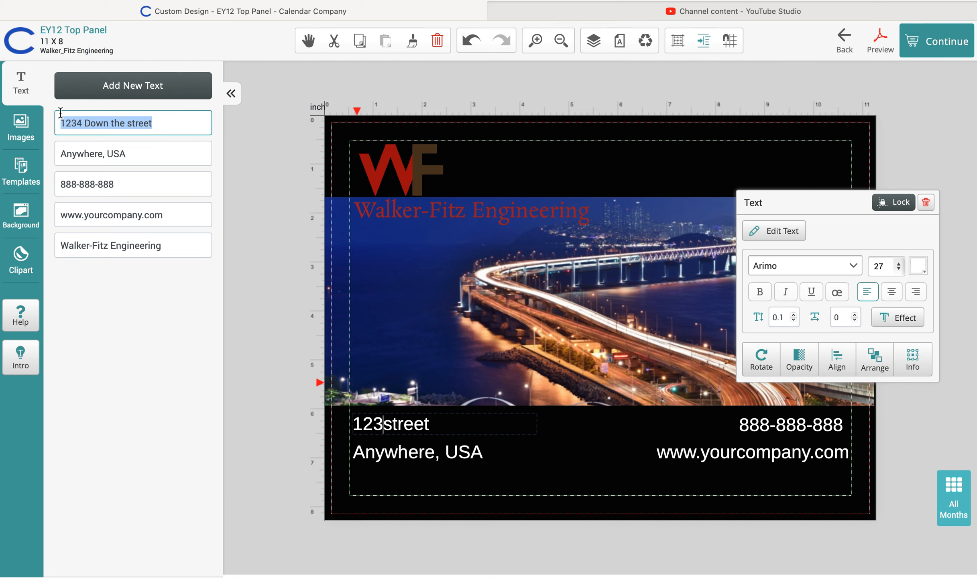
{"action": "key", "text": "BackSpace"}
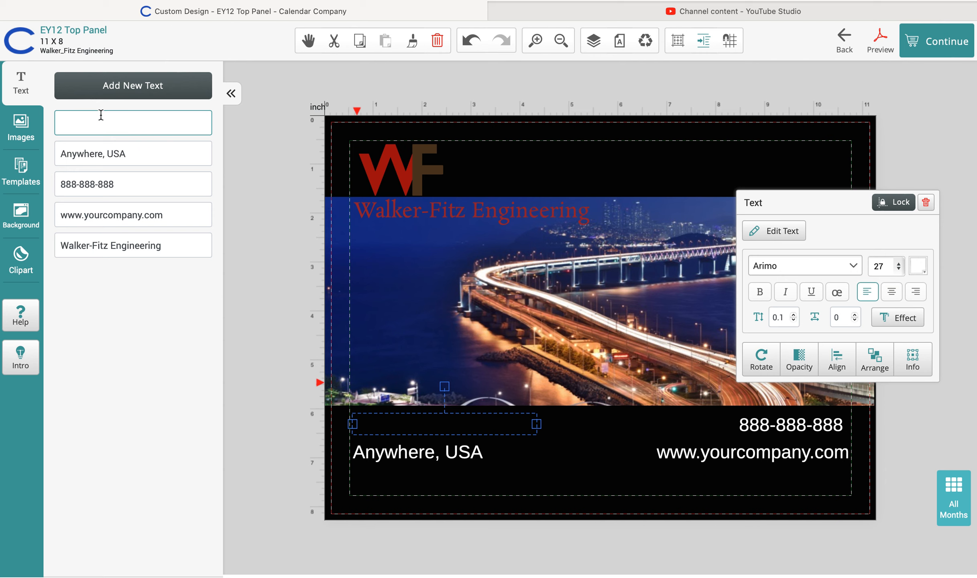
{"action": "type", "text": "1234 Peachtree "}
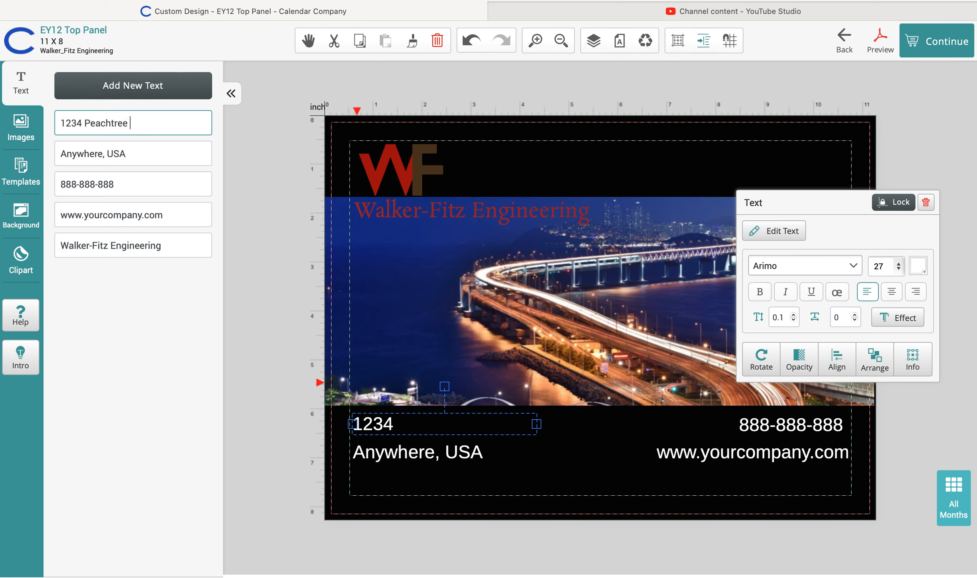
{"action": "type", "text": "Blvd."}
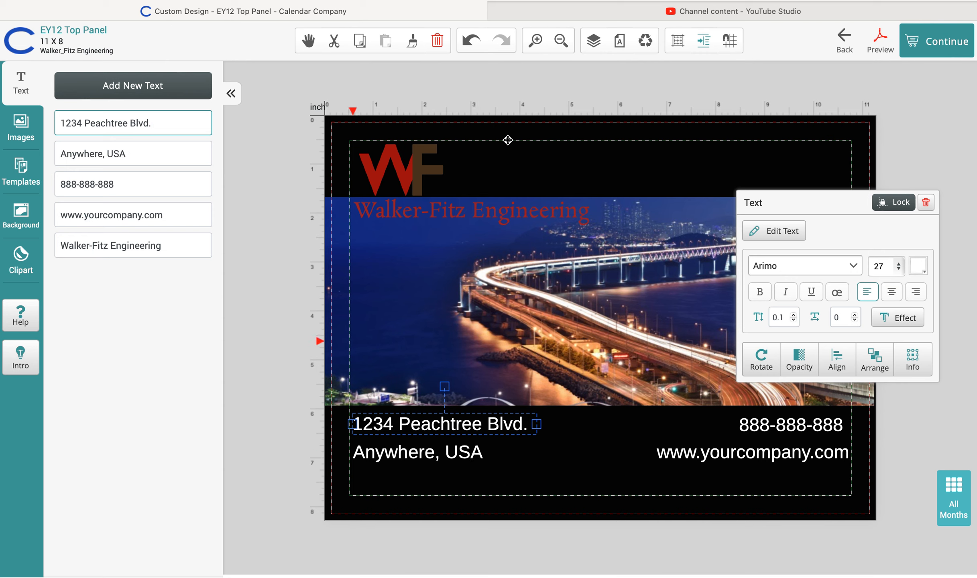
Switch the address line's font to JosefinSans
{"action": "left_click", "coordinate": [856, 267]}
{"action": "scroll", "coordinate": [744, 416], "scroll_direction": "down", "scroll_amount": 2}
{"action": "scroll", "coordinate": [745, 417], "scroll_direction": "down", "scroll_amount": 7}
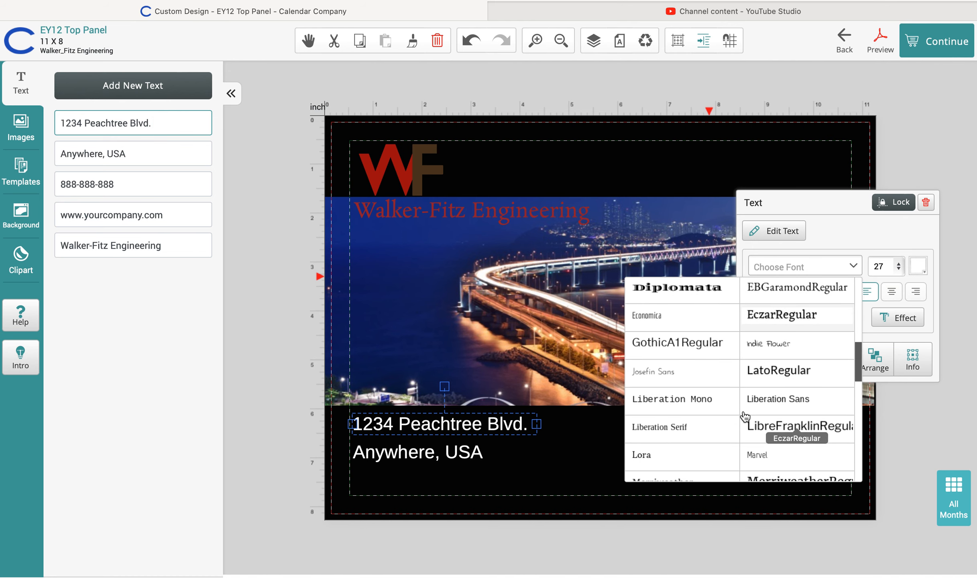
{"action": "scroll", "coordinate": [742, 416], "scroll_direction": "down", "scroll_amount": 1}
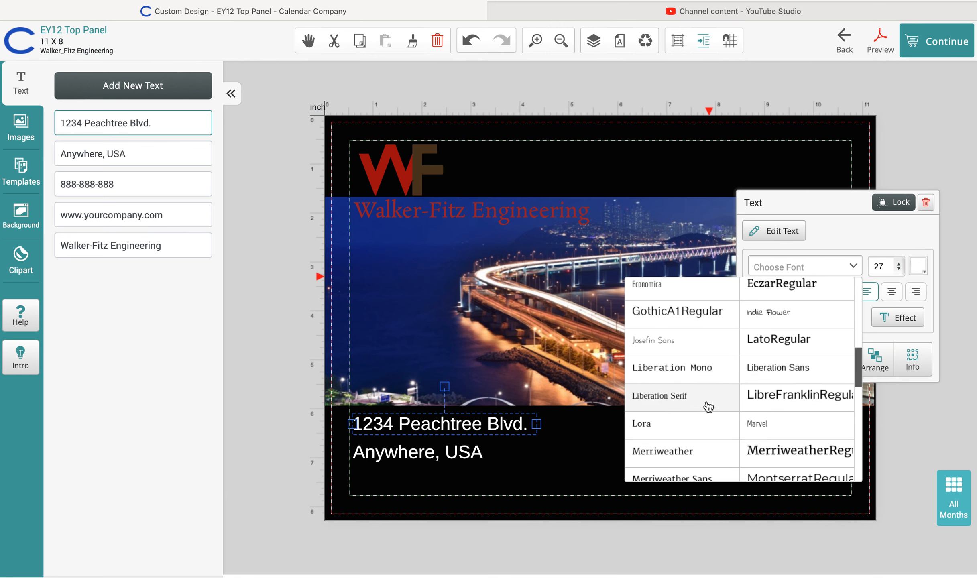
{"action": "left_click", "coordinate": [668, 346]}
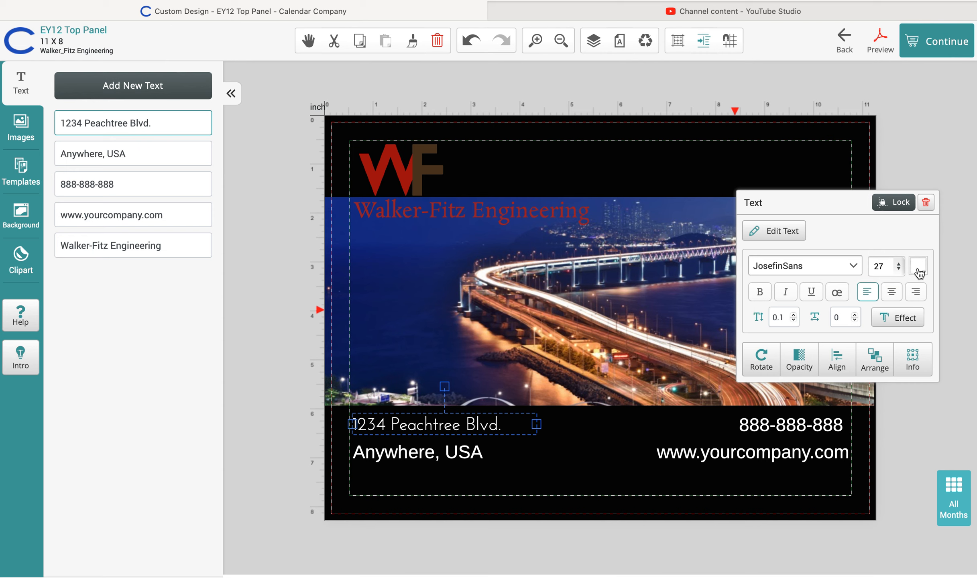
Change the address line's font size from 27 to 32
{"action": "left_click", "coordinate": [899, 269]}
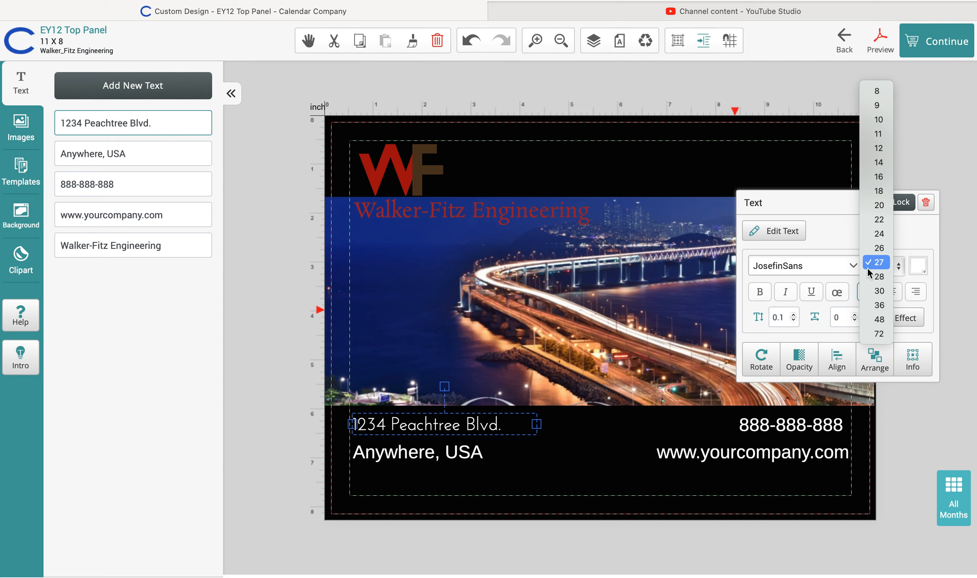
{"action": "left_click", "coordinate": [954, 225]}
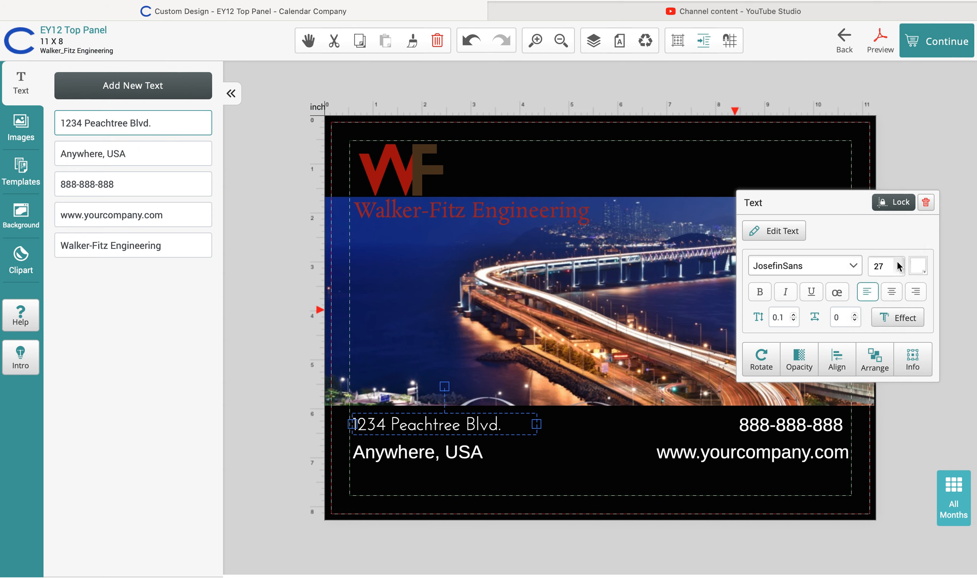
{"action": "left_click", "coordinate": [886, 266]}
{"action": "left_click_drag", "start_coordinate": [886, 265], "coordinate": [856, 263]}
{"action": "key", "text": "BackSpace"}
{"action": "type", "text": "32"}
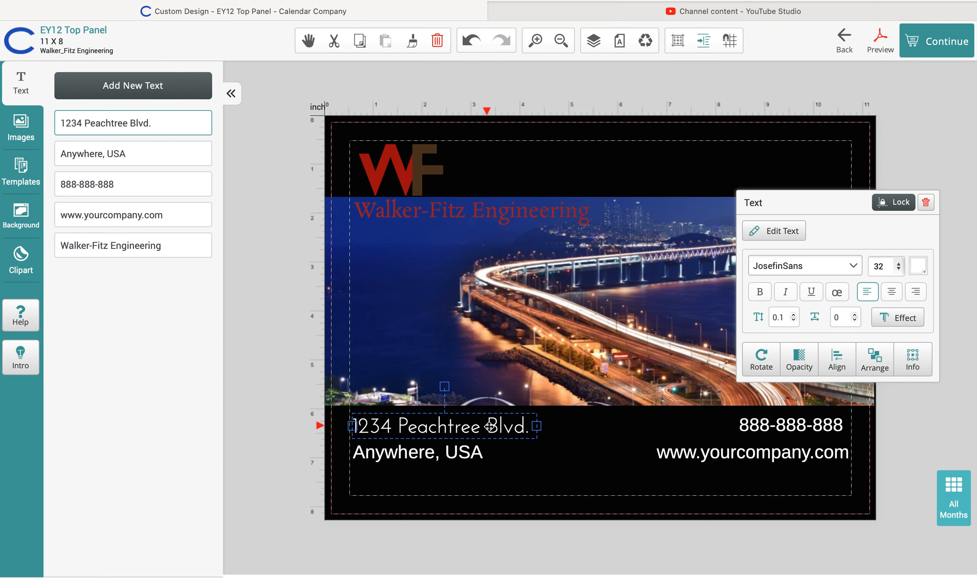
{"action": "left_click", "coordinate": [917, 269]}
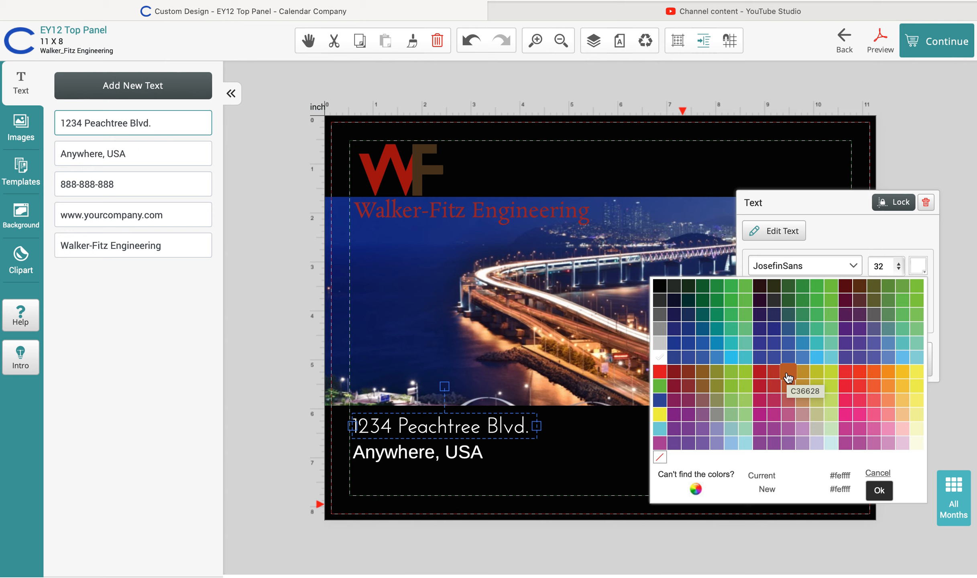
After briefly trying purple 5D499E, set the address text colour to custom hex a52d2c
{"action": "left_click", "coordinate": [860, 344]}
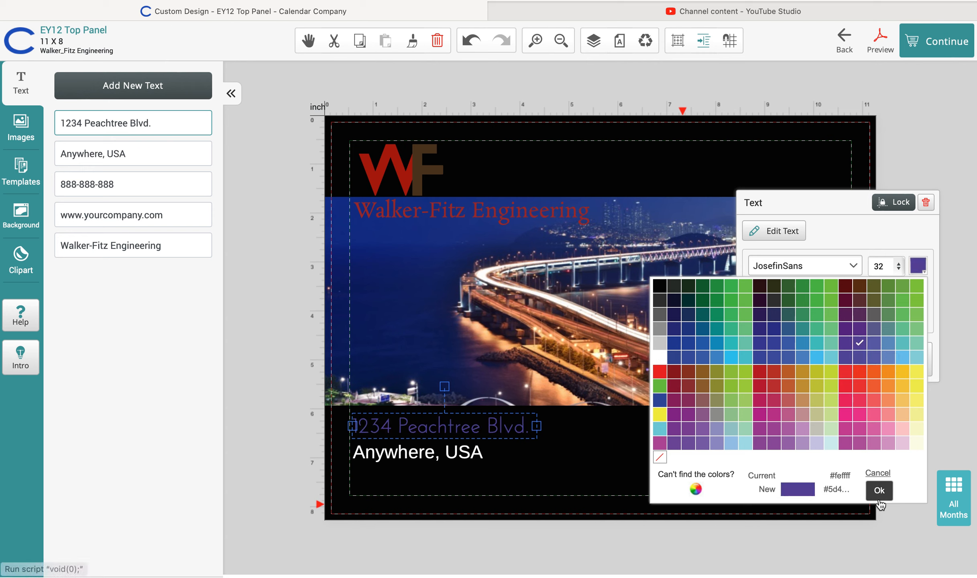
{"action": "left_click", "coordinate": [880, 493]}
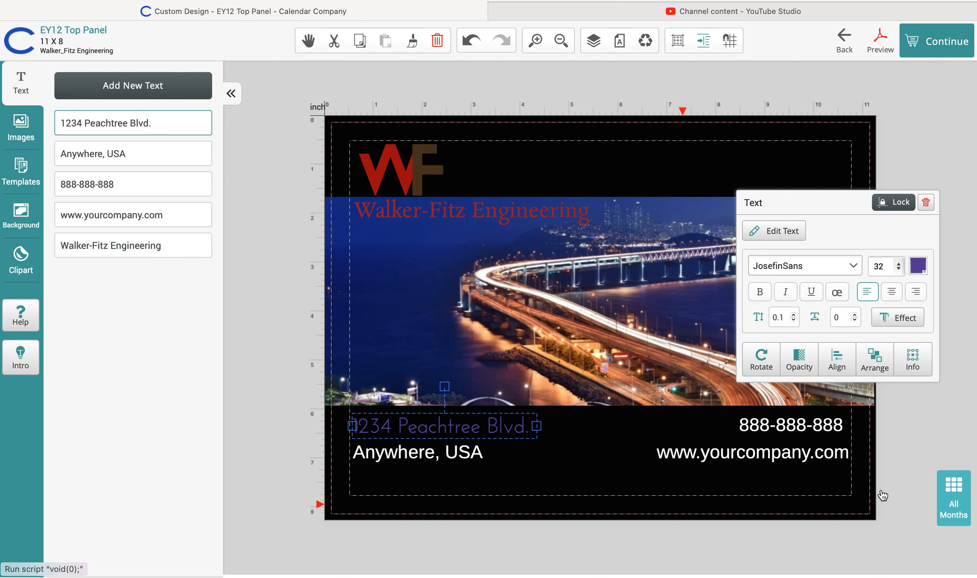
{"action": "left_click", "coordinate": [921, 275]}
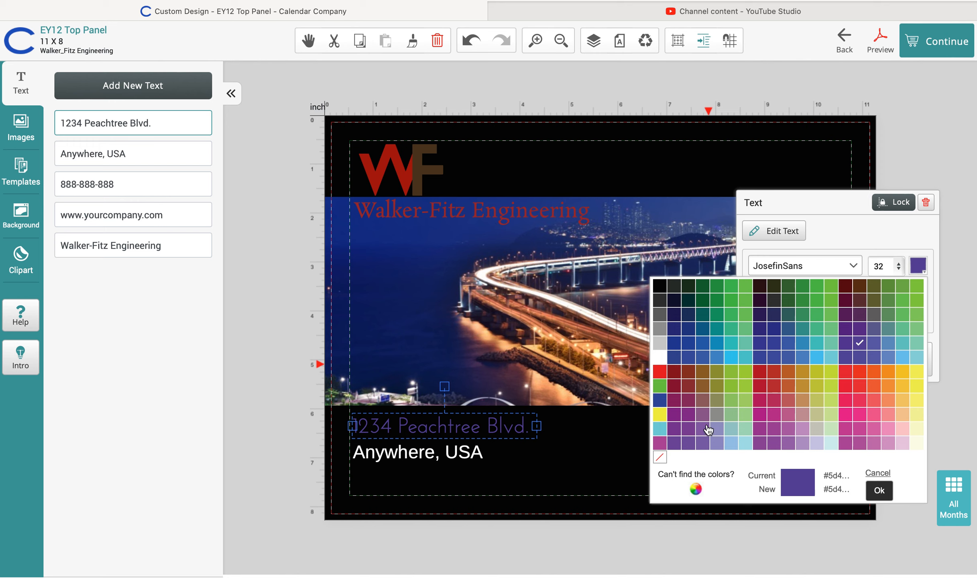
{"action": "left_click", "coordinate": [697, 489]}
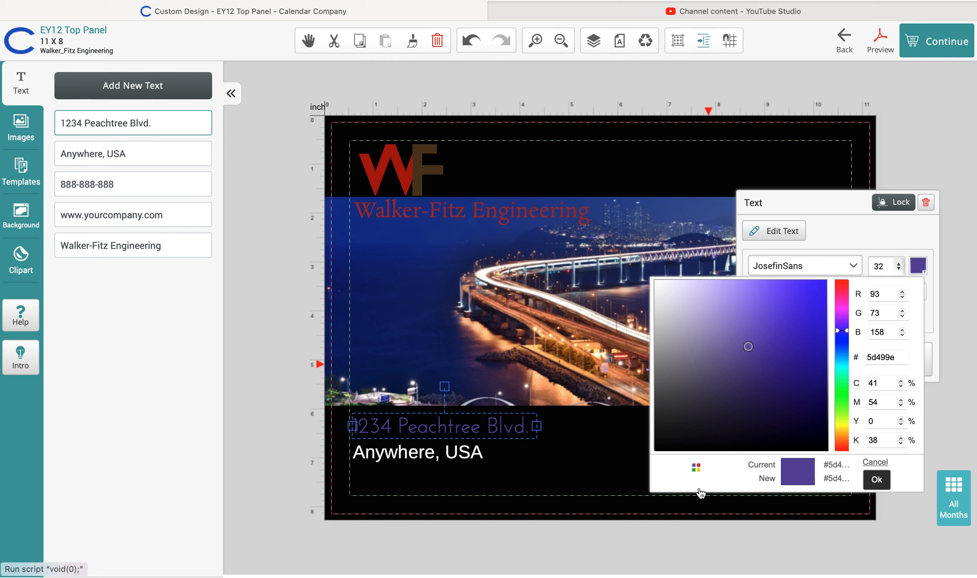
{"action": "left_click_drag", "start_coordinate": [905, 358], "coordinate": [859, 358]}
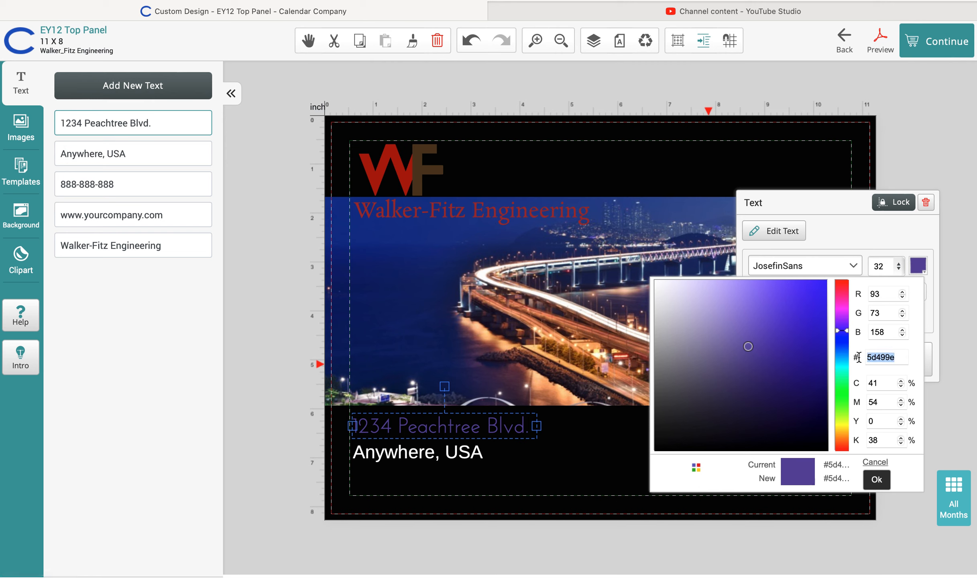
{"action": "key", "text": "BackSpace"}
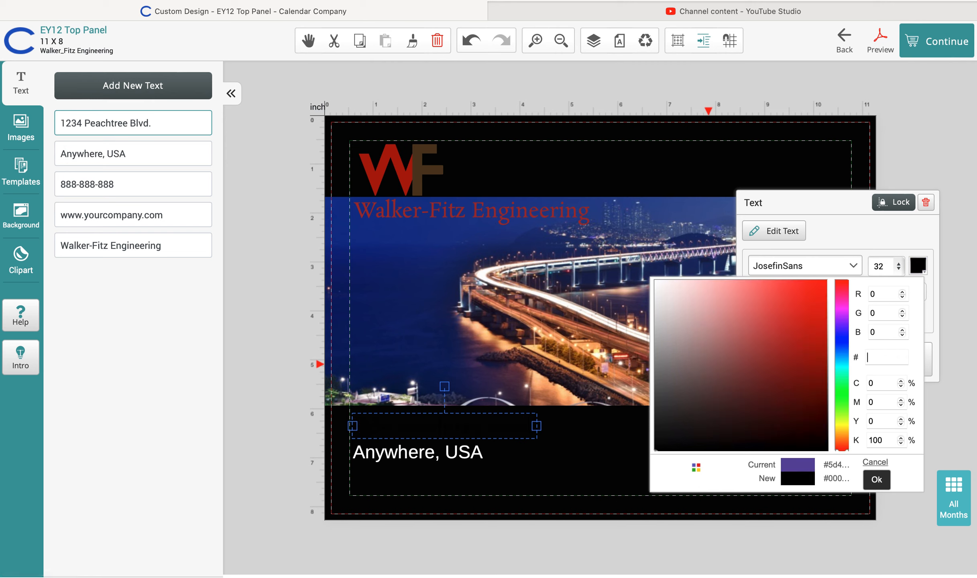
{"action": "type", "text": "a"}
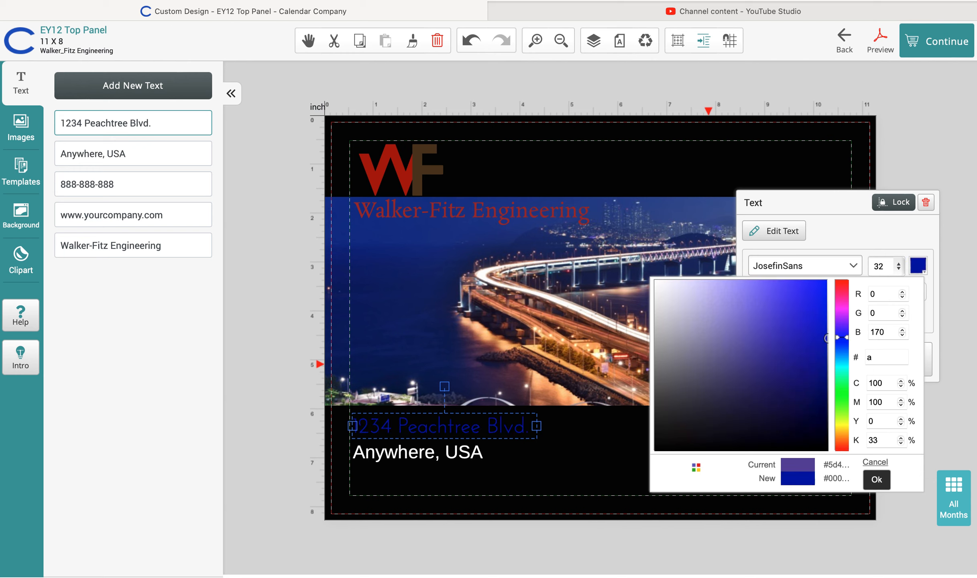
{"action": "type", "text": "52d2c"}
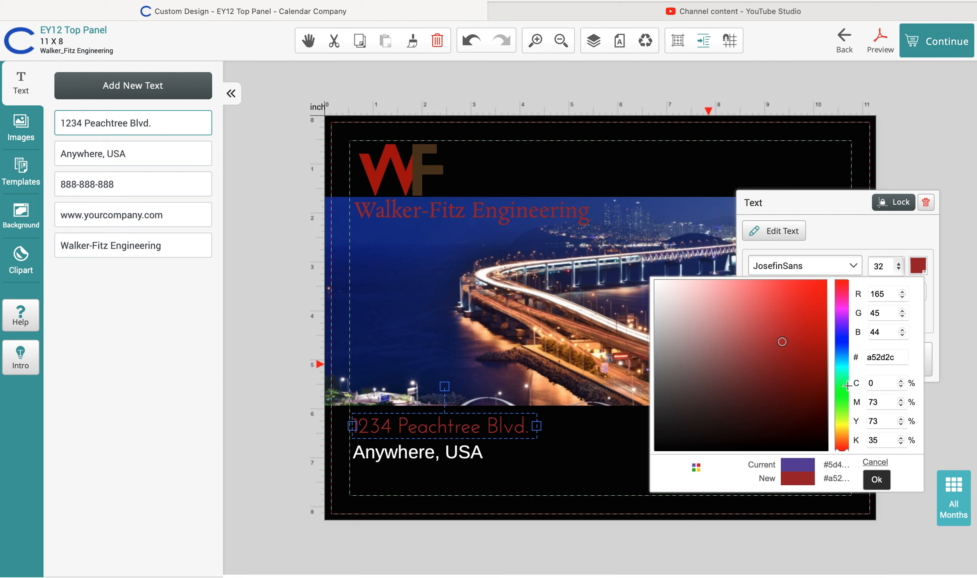
{"action": "left_click", "coordinate": [876, 479]}
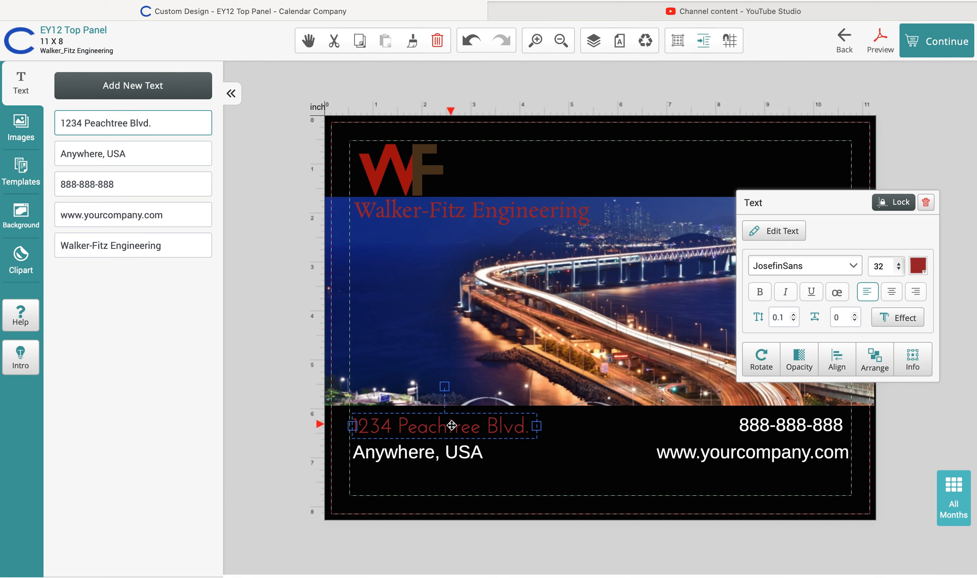
Replace the 'Anywhere, USA' line with 'Atlanta, GA 30301'
{"action": "left_click", "coordinate": [450, 458]}
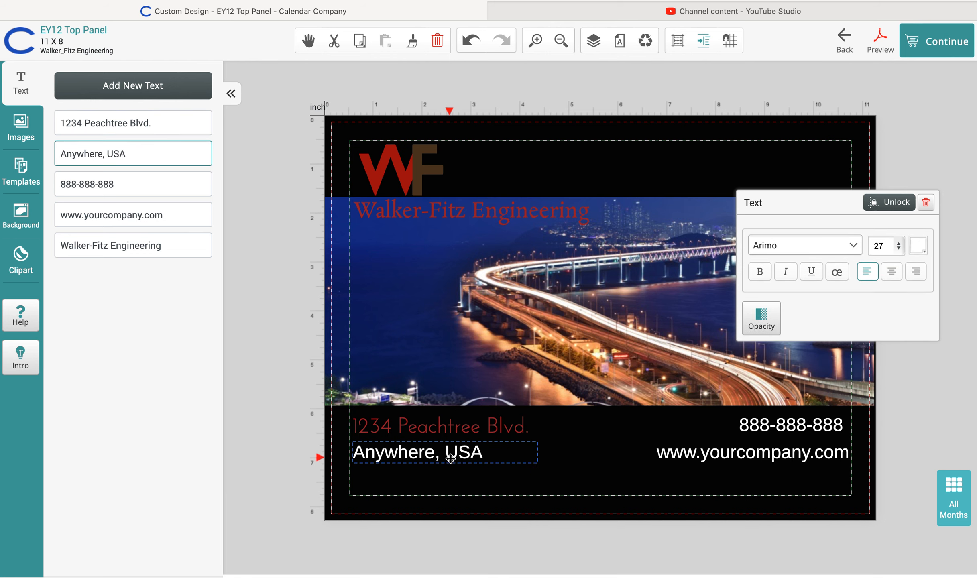
{"action": "left_click_drag", "start_coordinate": [164, 155], "coordinate": [3, 141]}
{"action": "key", "text": "BackSpace"}
{"action": "type", "text": "Atlna"}
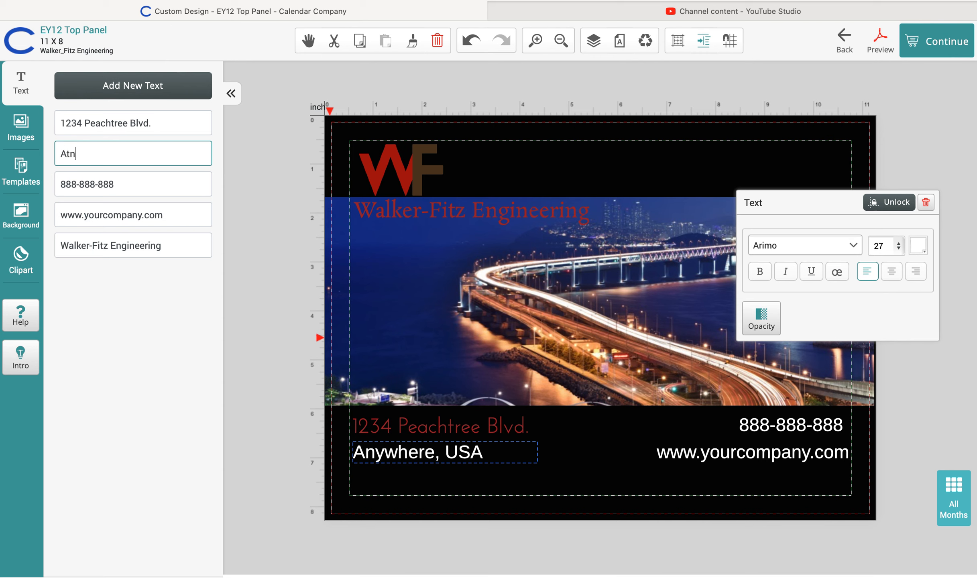
{"action": "key", "text": "BackSpace"}
{"action": "key", "text": "BackSpace"}
{"action": "key", "text": "BackSpace"}
{"action": "type", "text": "lanta, GA 30301"}
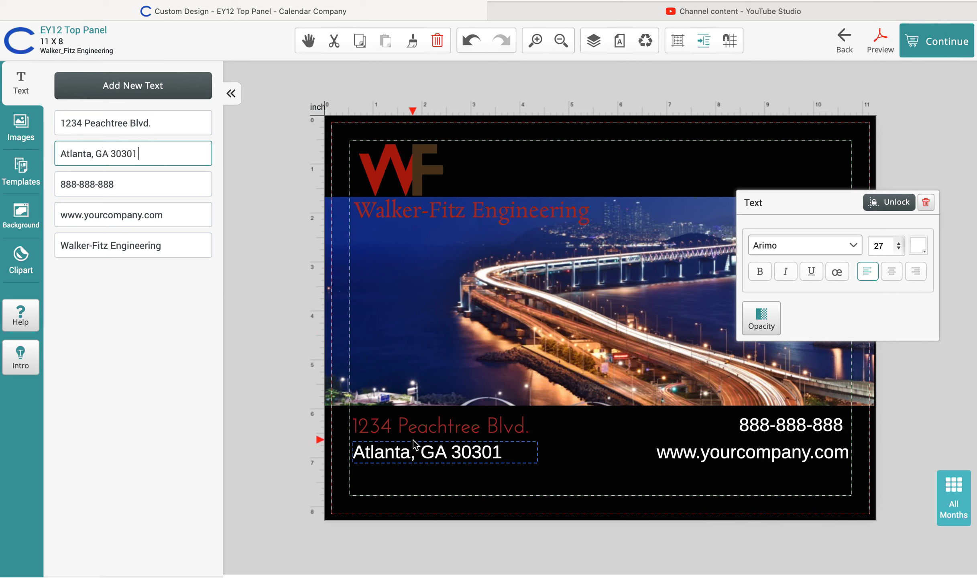
Set the Atlanta line to JosefinSans at size 32
{"action": "left_click", "coordinate": [857, 250]}
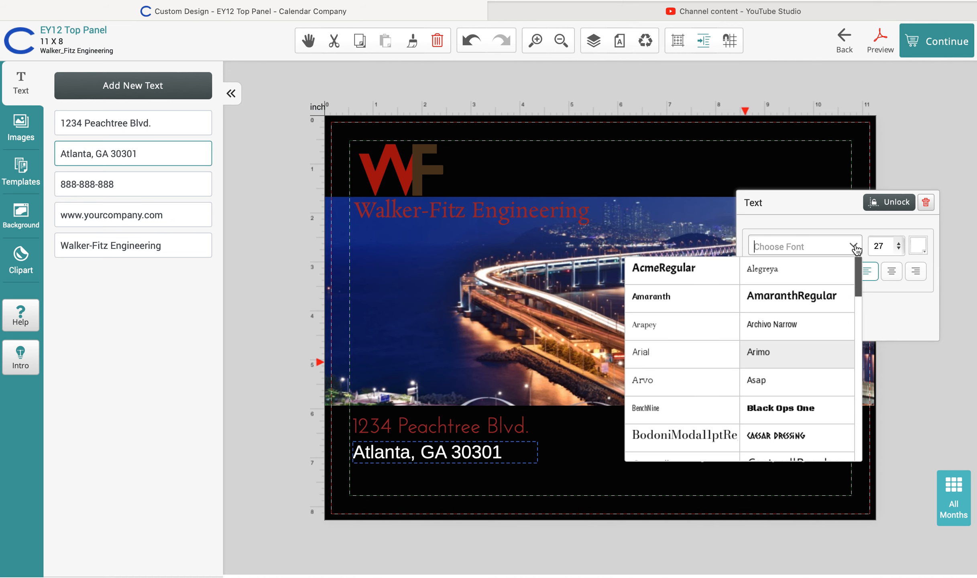
{"action": "scroll", "coordinate": [698, 389], "scroll_direction": "down", "scroll_amount": 6}
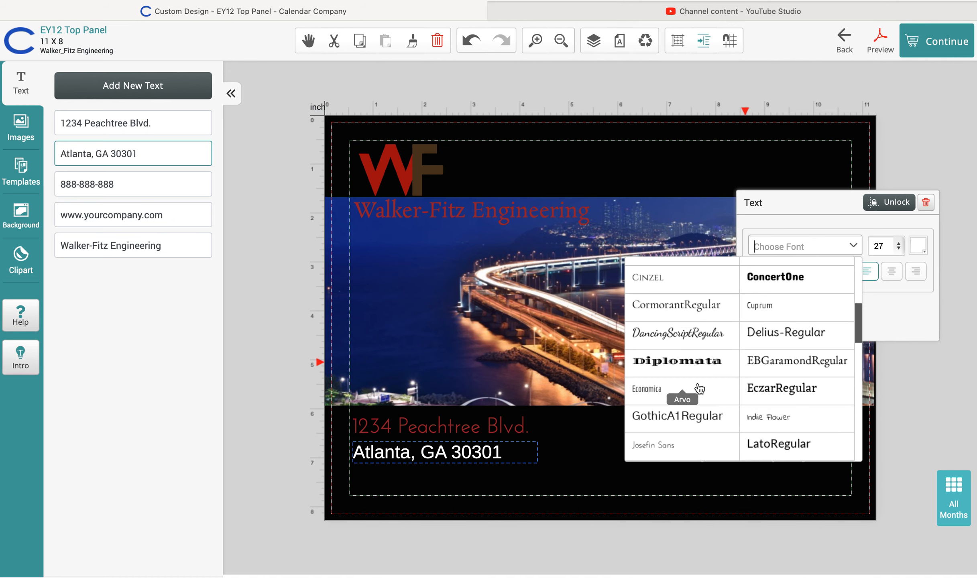
{"action": "left_click", "coordinate": [685, 337]}
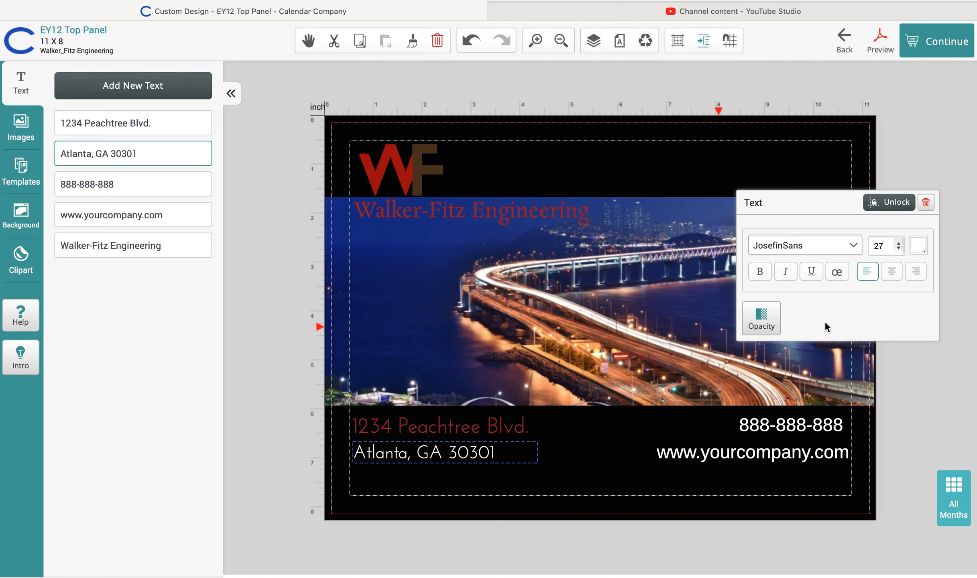
{"action": "left_click", "coordinate": [900, 245]}
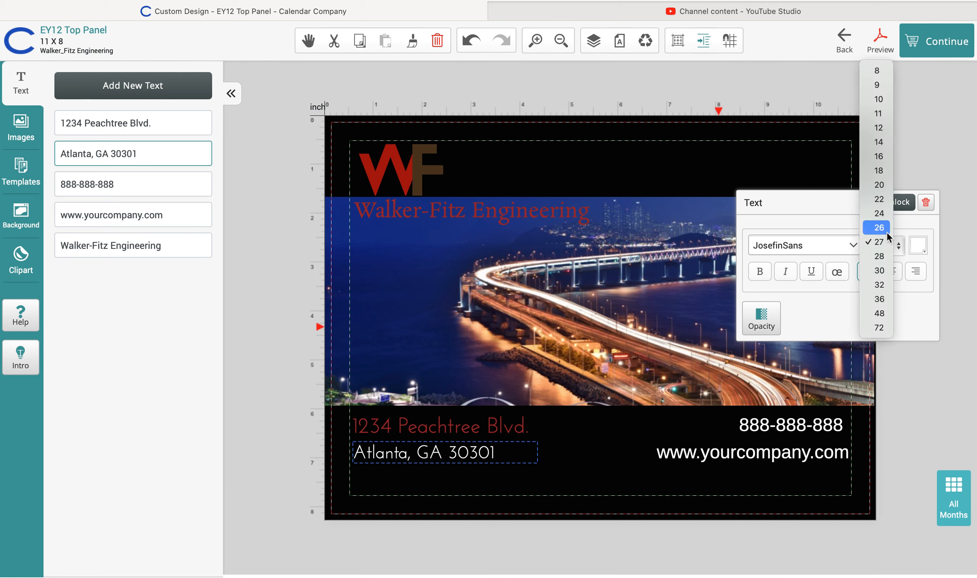
{"action": "left_click", "coordinate": [880, 285]}
Colour the Atlanta line with custom hex a52d2c
{"action": "left_click", "coordinate": [919, 248]}
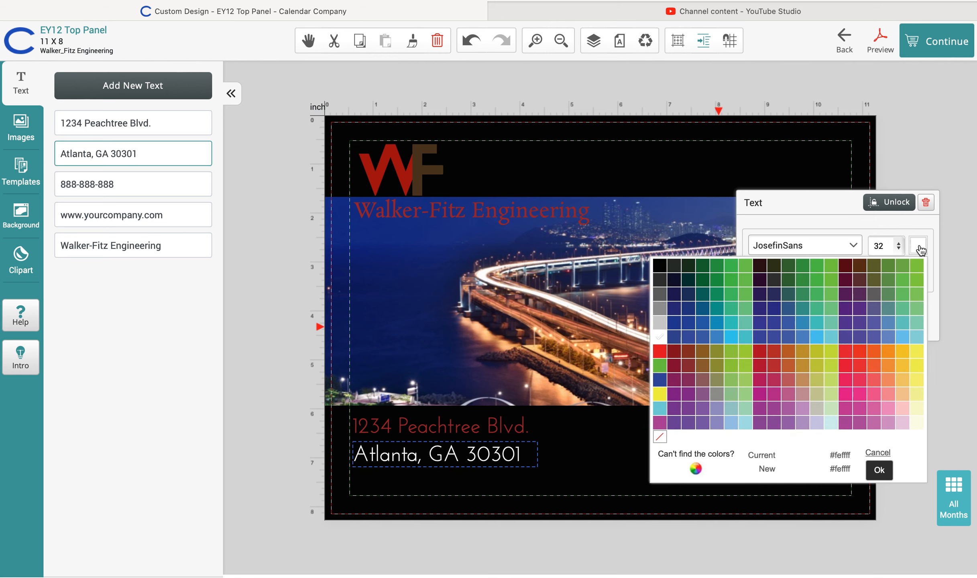
{"action": "left_click", "coordinate": [696, 468]}
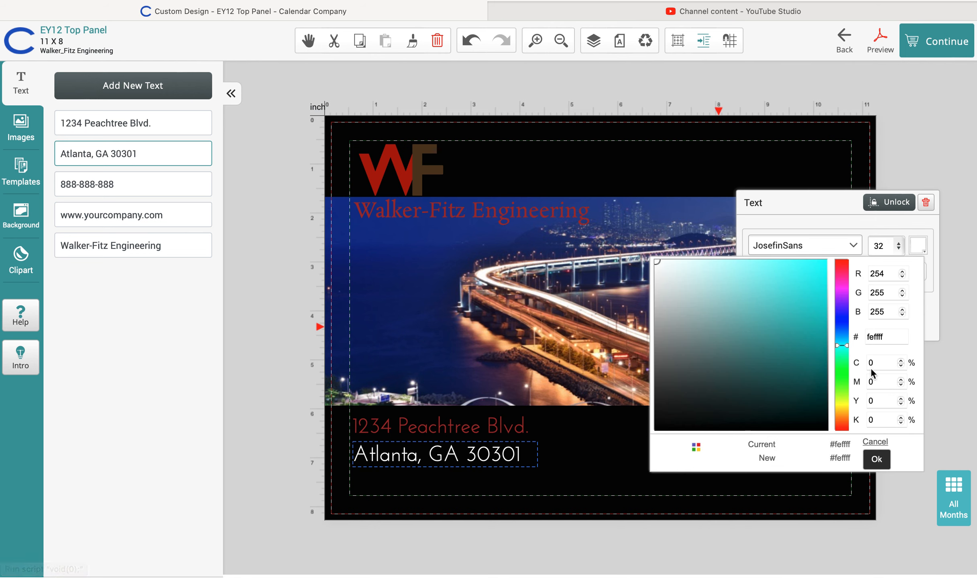
{"action": "double_click", "coordinate": [883, 337]}
{"action": "key", "text": "BackSpace"}
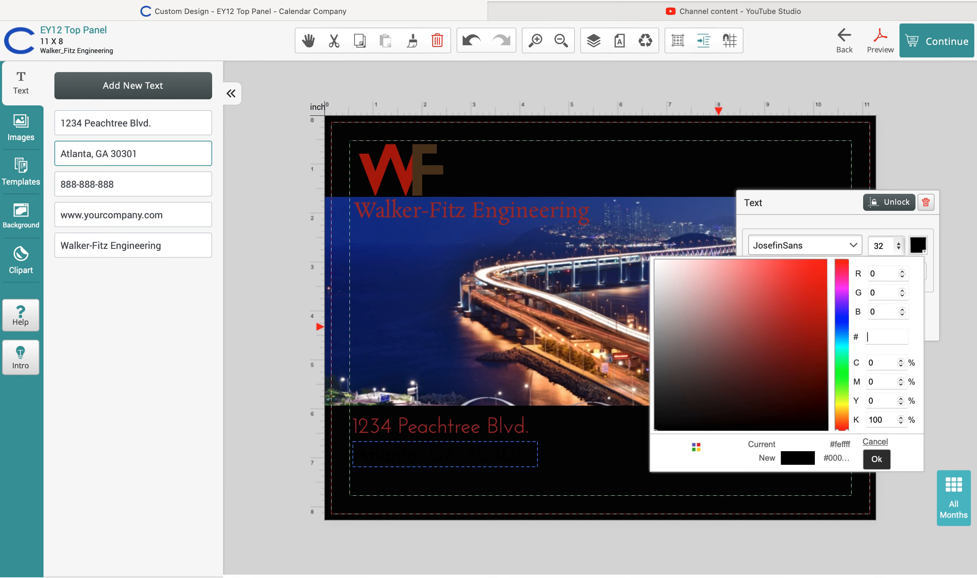
{"action": "type", "text": "a52"}
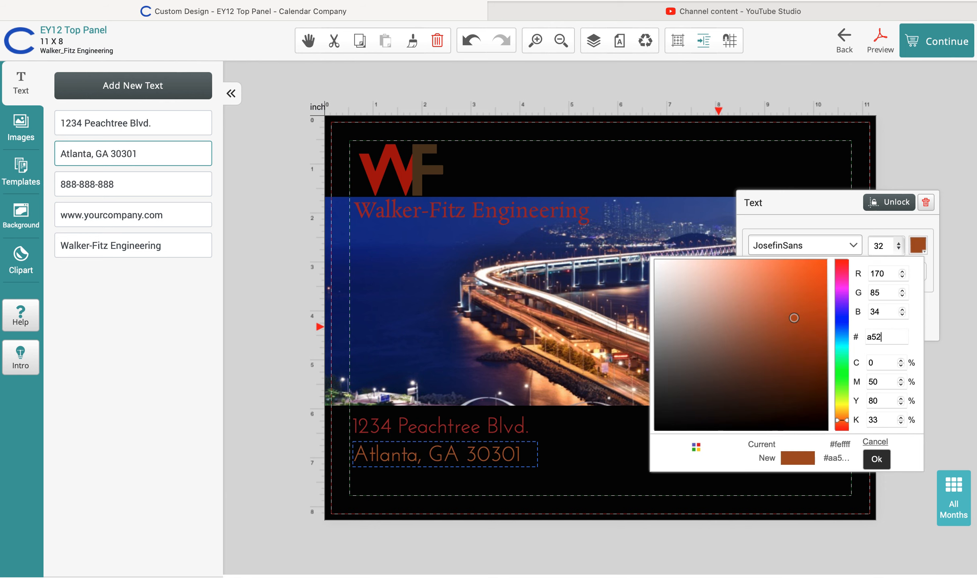
{"action": "type", "text": "d2c"}
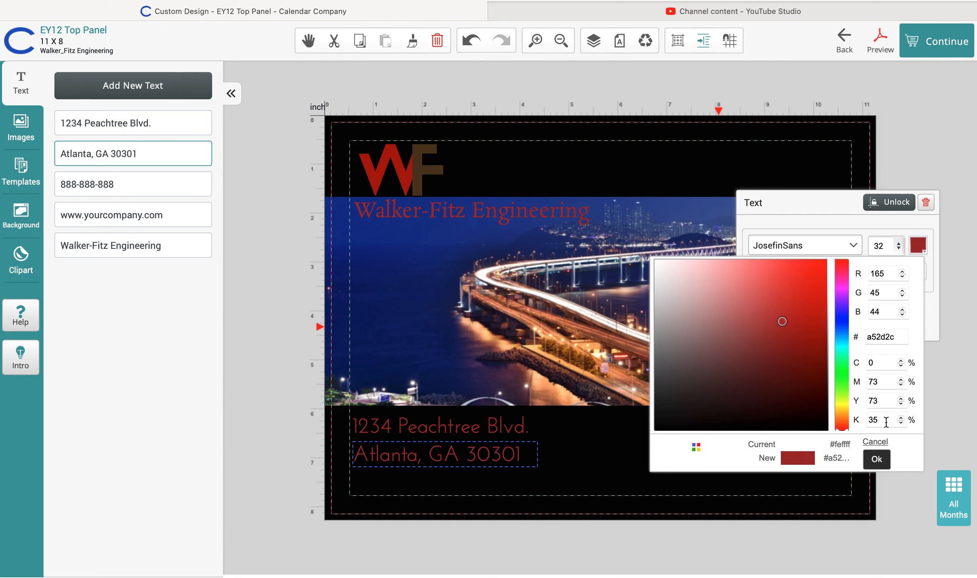
{"action": "left_click", "coordinate": [877, 459]}
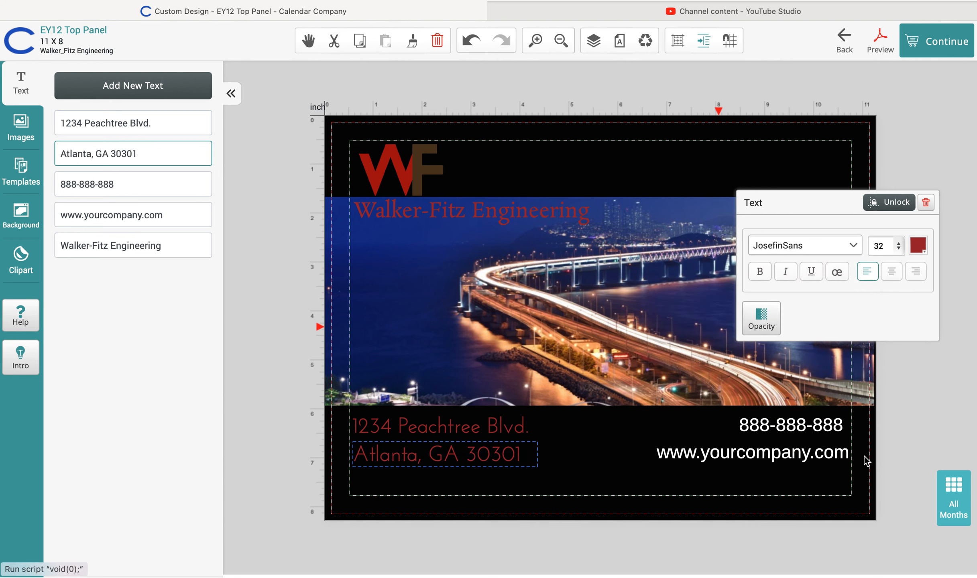
Replace the placeholder phone number with the company's phone number
{"action": "left_click", "coordinate": [807, 425]}
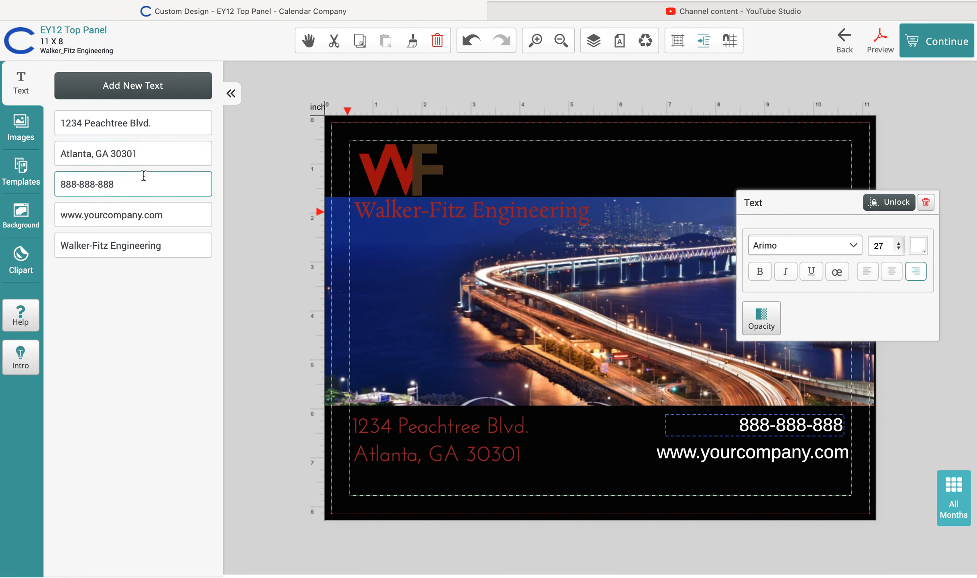
{"action": "left_click_drag", "start_coordinate": [114, 184], "coordinate": [59, 185]}
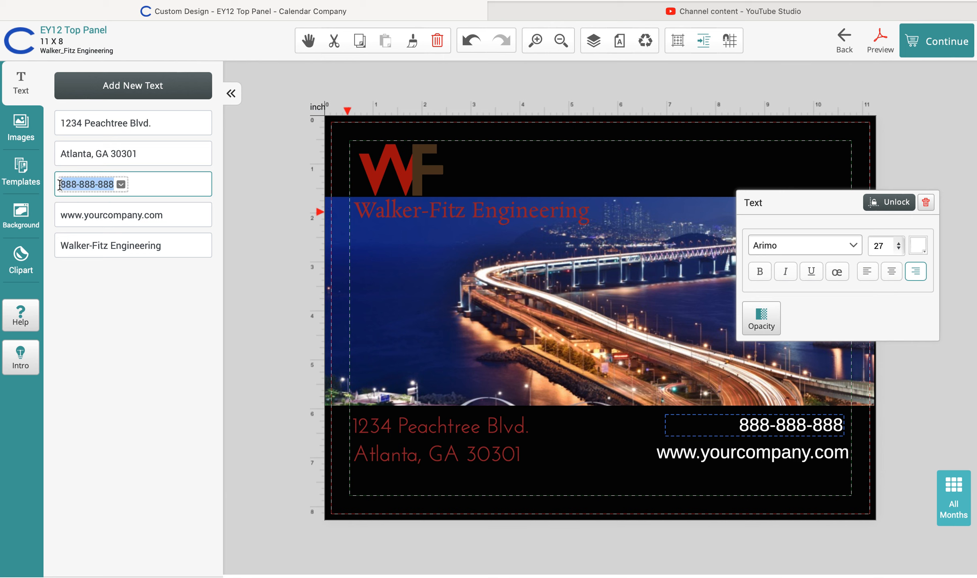
{"action": "key", "text": "BackSpace"}
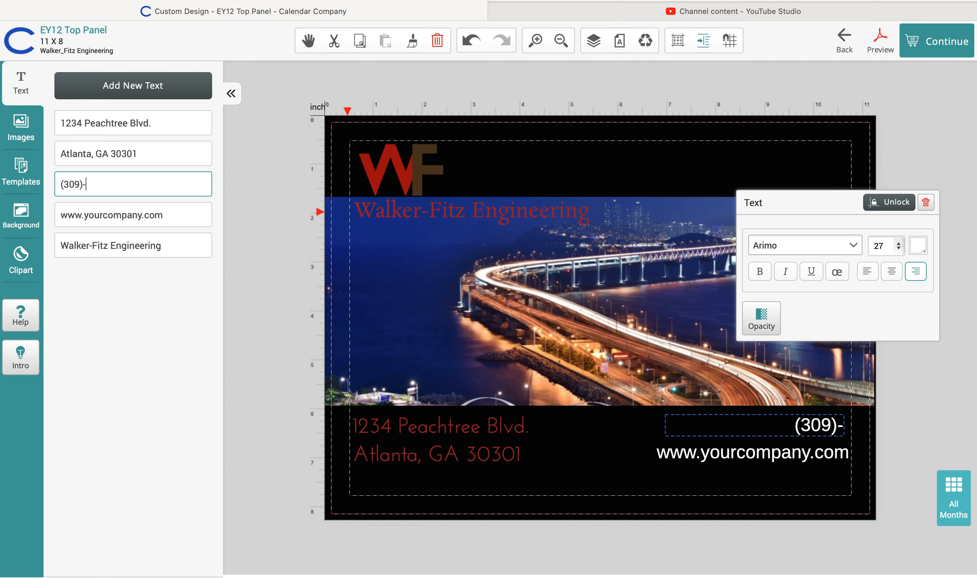
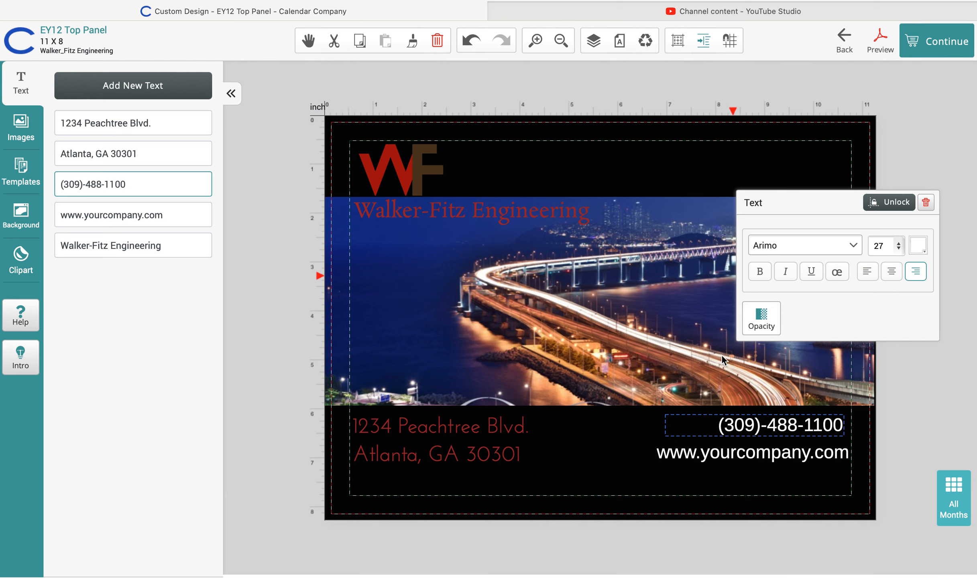
Set the phone line to JosefinSans at size 32
{"action": "left_click", "coordinate": [854, 245]}
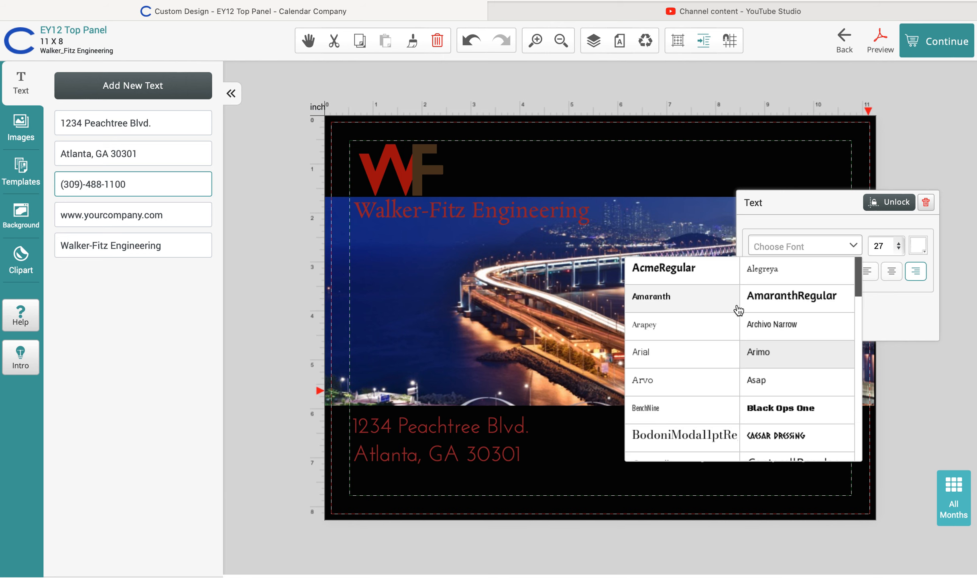
{"action": "scroll", "coordinate": [697, 385], "scroll_direction": "down", "scroll_amount": 3}
{"action": "scroll", "coordinate": [698, 385], "scroll_direction": "down", "scroll_amount": 4}
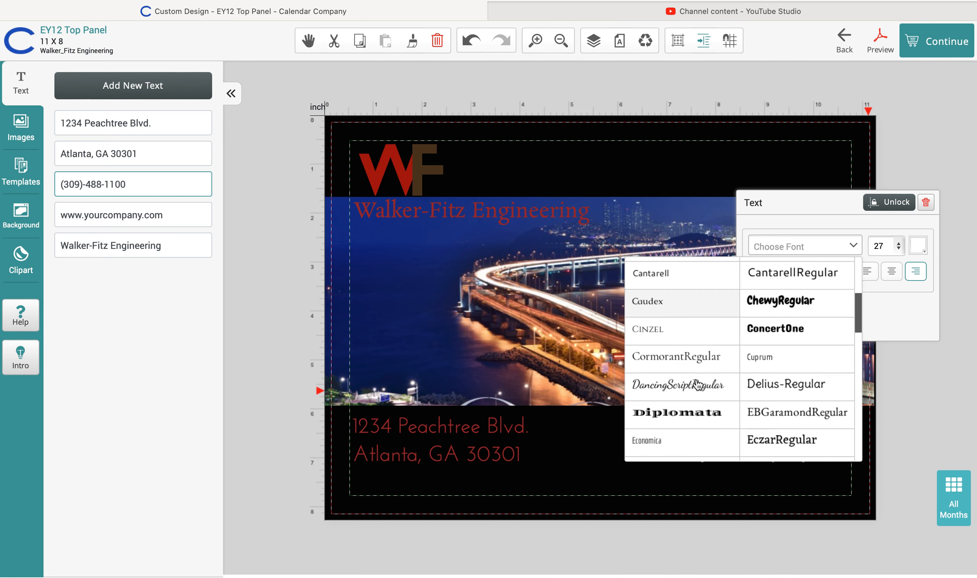
{"action": "left_click", "coordinate": [689, 404]}
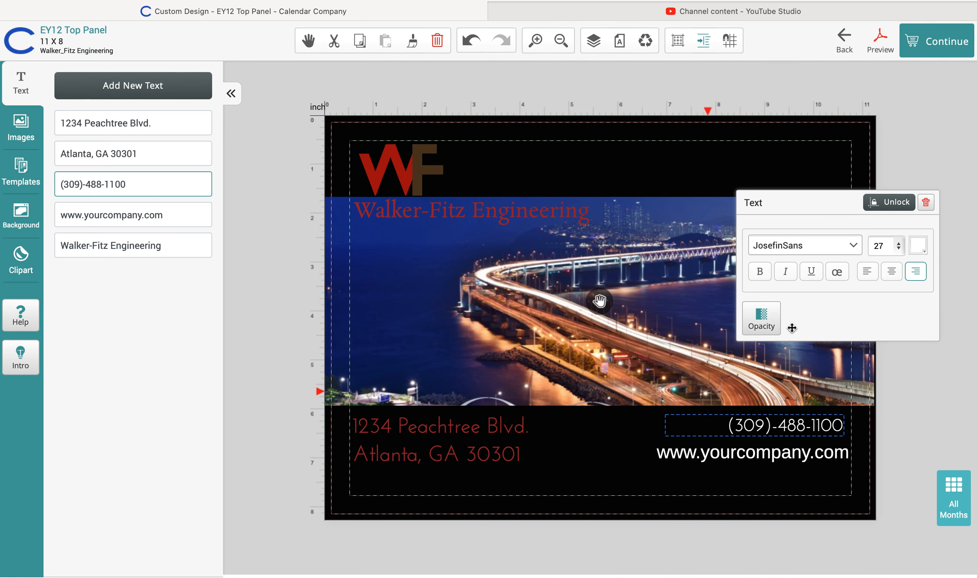
{"action": "left_click", "coordinate": [903, 246]}
{"action": "left_click", "coordinate": [879, 285]}
Colour the phone line with custom hex a52d2c
{"action": "left_click", "coordinate": [920, 246]}
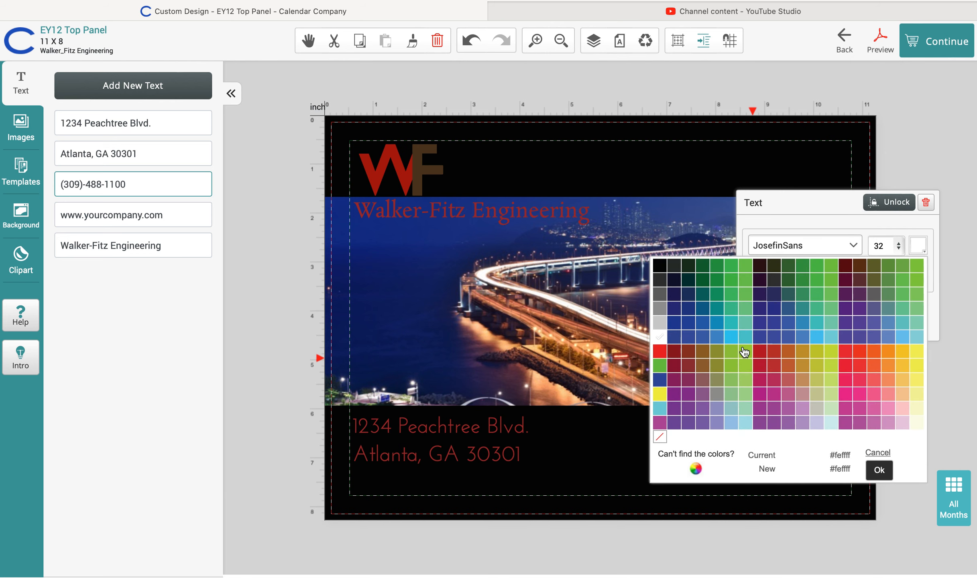
{"action": "left_click", "coordinate": [697, 467]}
{"action": "left_click", "coordinate": [862, 335]}
{"action": "key", "text": "BackSpace"}
{"action": "type", "text": "a"}
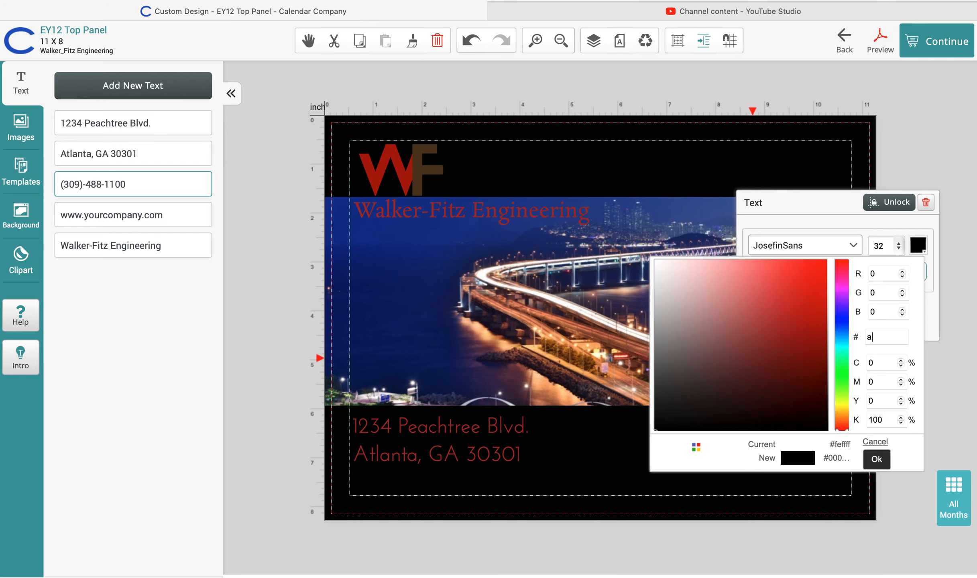
{"action": "type", "text": "52d2"}
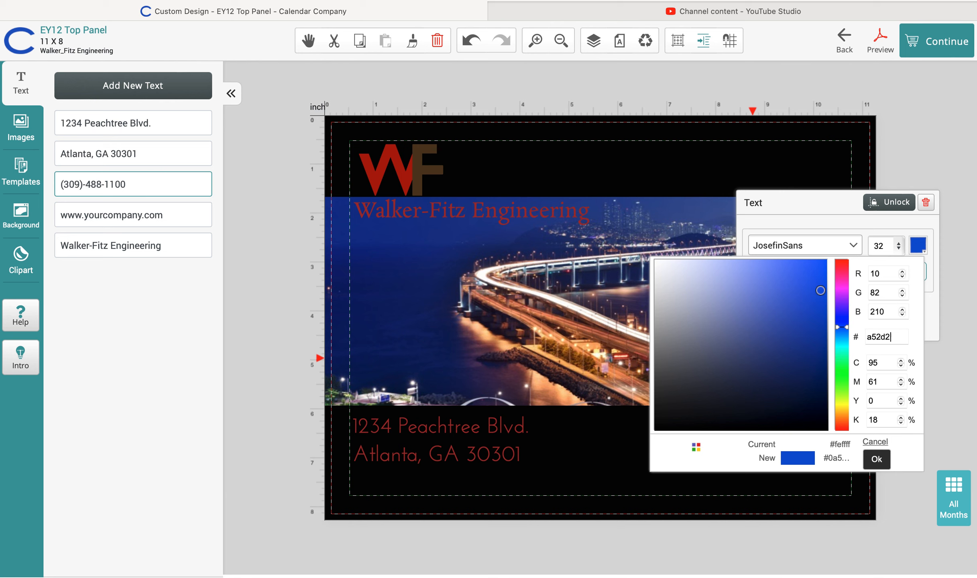
{"action": "type", "text": "c"}
{"action": "left_click", "coordinate": [877, 459]}
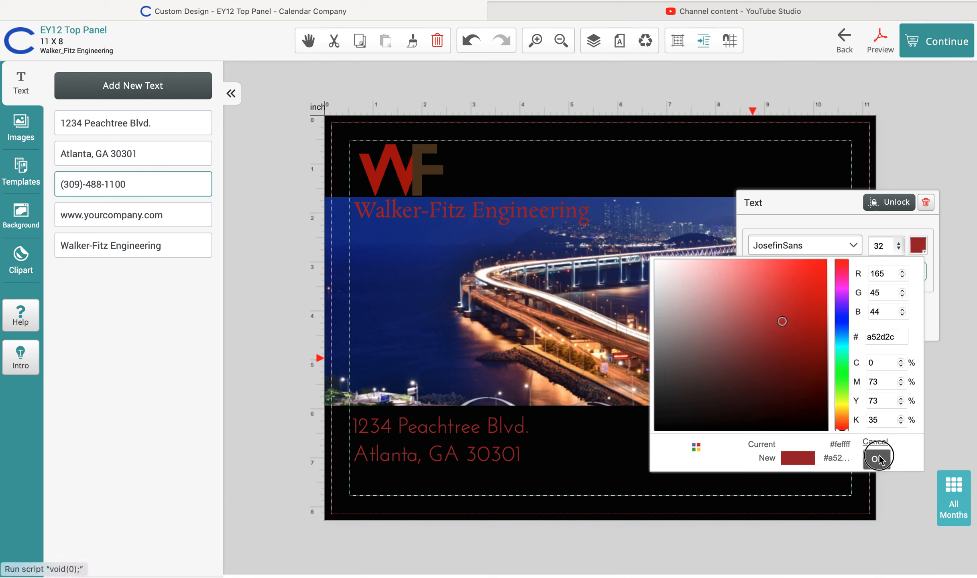
{"action": "left_click", "coordinate": [802, 457]}
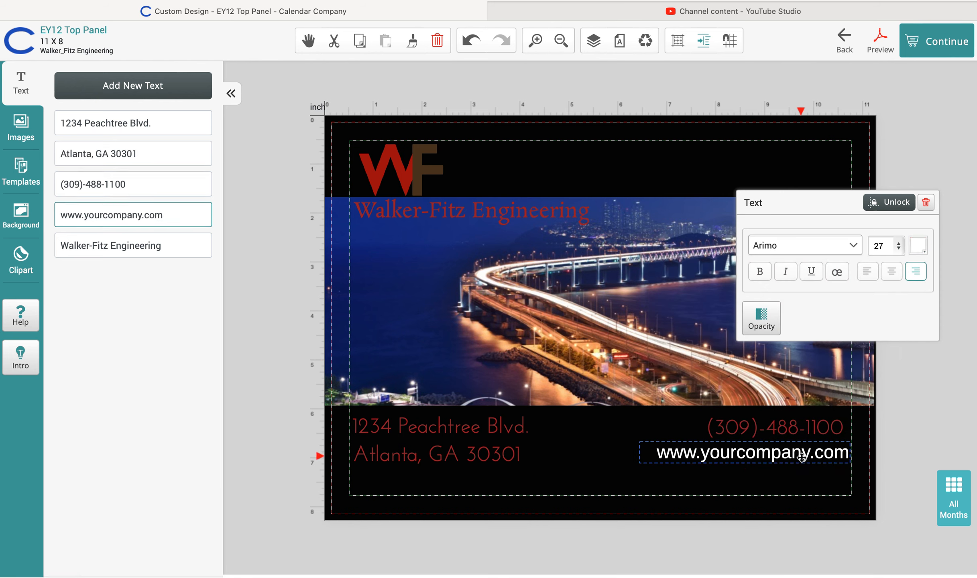
{"action": "left_click_drag", "start_coordinate": [179, 214], "coordinate": [48, 214]}
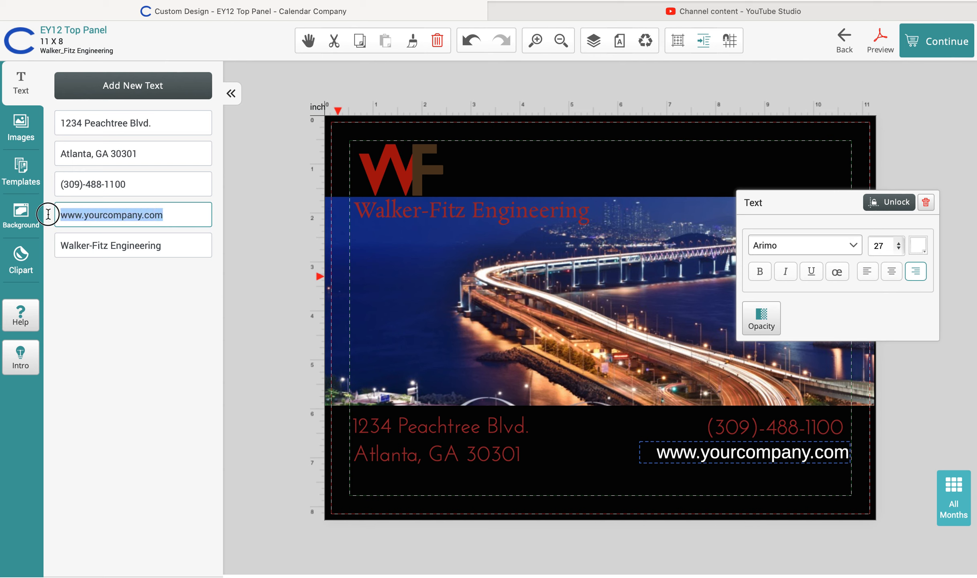
{"action": "type", "text": "www."}
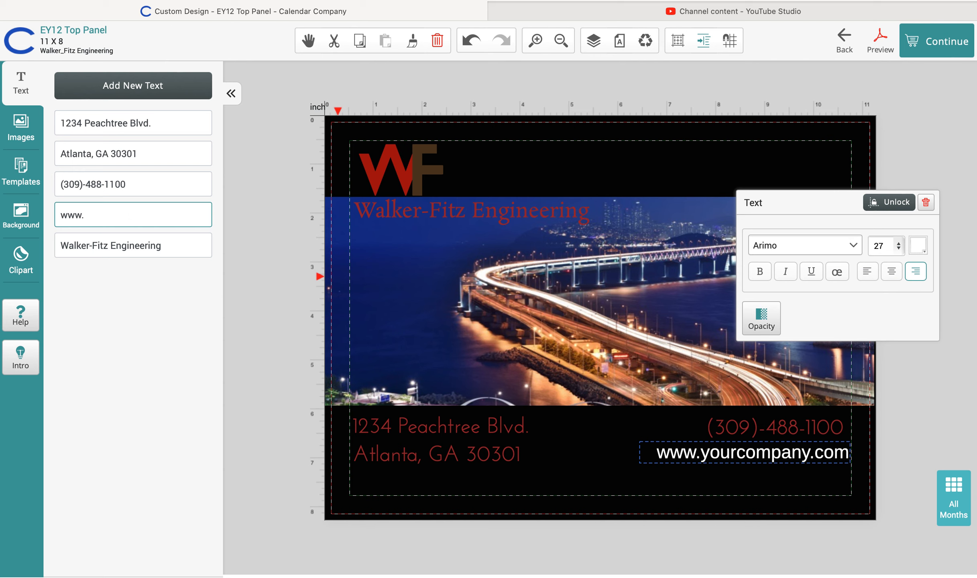
{"action": "type", "text": "wfeng"}
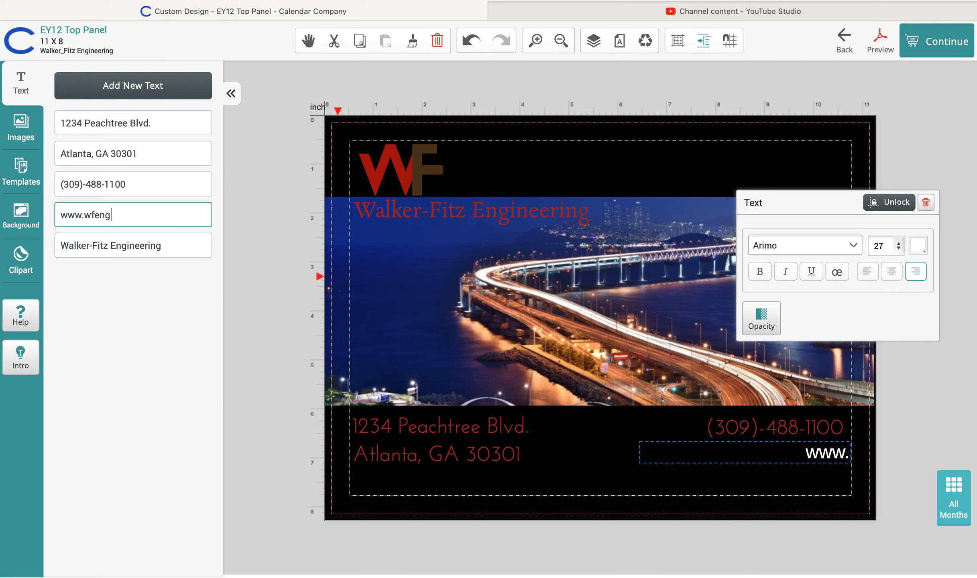
{"action": "type", "text": "ineering.com"}
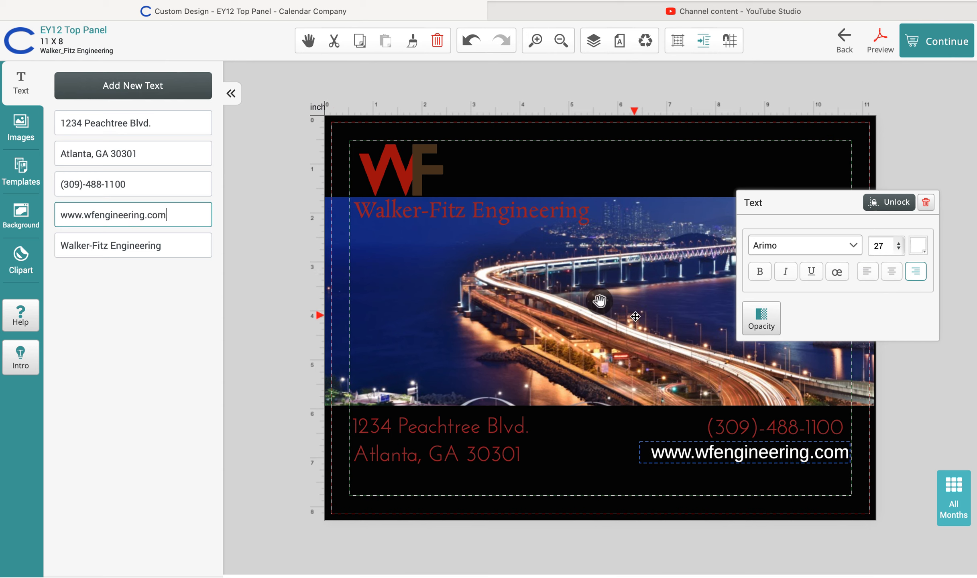
{"action": "left_click", "coordinate": [898, 246]}
{"action": "left_click", "coordinate": [883, 284]}
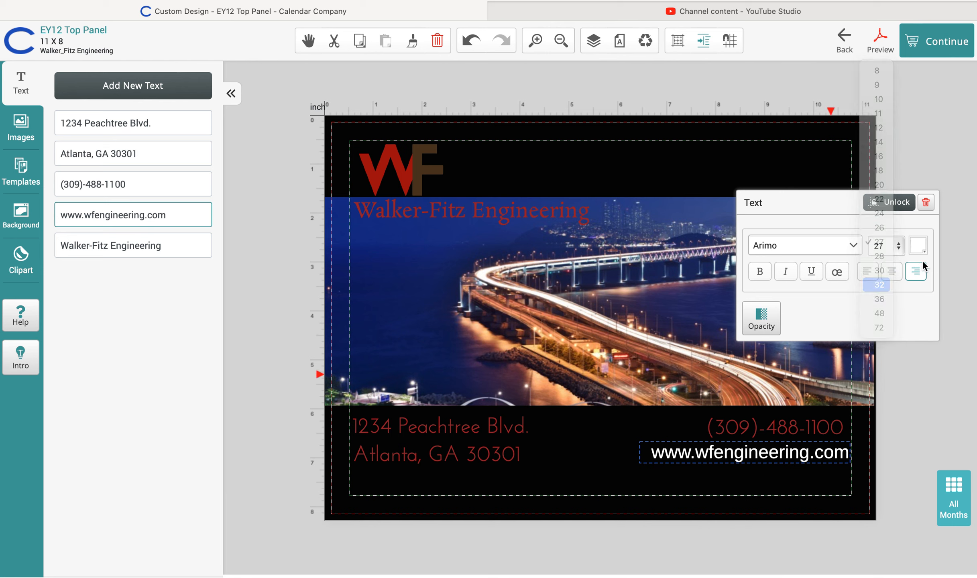
Colour the website line with custom hex a52d2c
{"action": "left_click", "coordinate": [919, 246]}
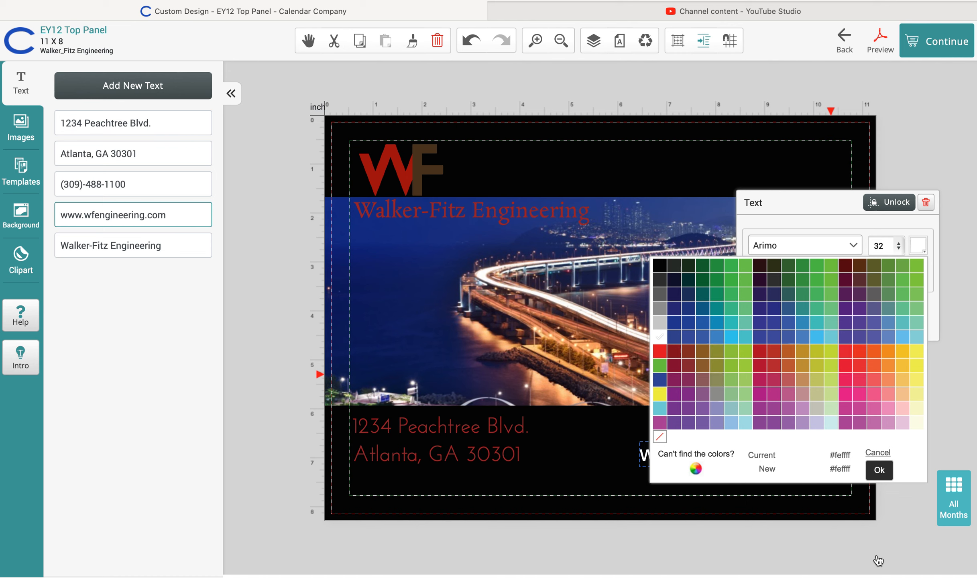
{"action": "left_click", "coordinate": [697, 469]}
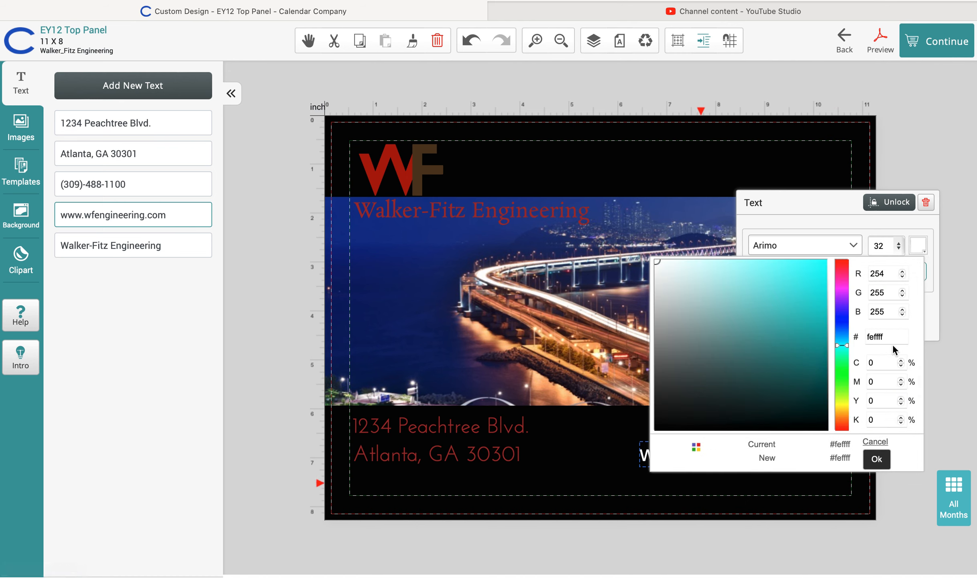
{"action": "left_click_drag", "start_coordinate": [892, 336], "coordinate": [869, 337]}
{"action": "key", "text": "BackSpace"}
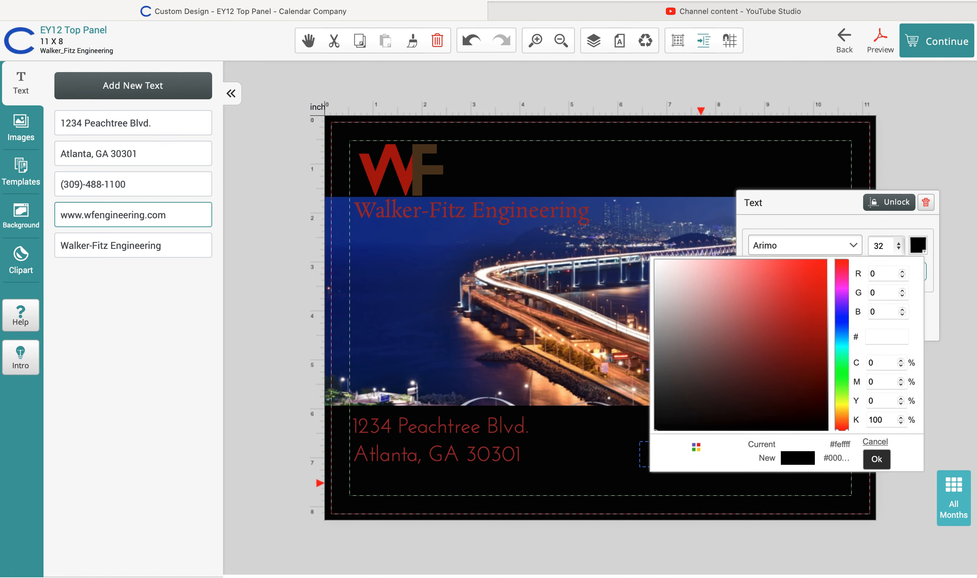
{"action": "type", "text": "a"}
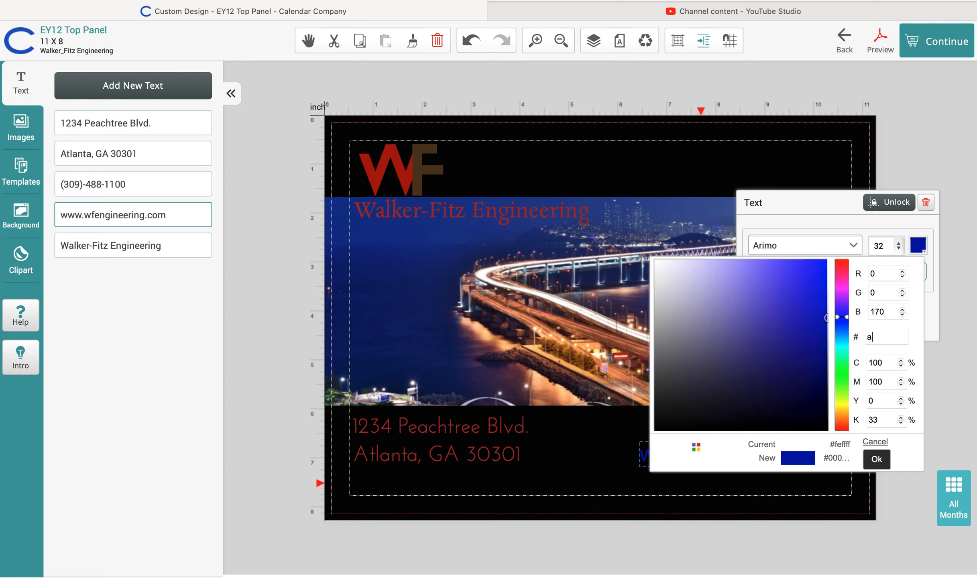
{"action": "type", "text": "52"}
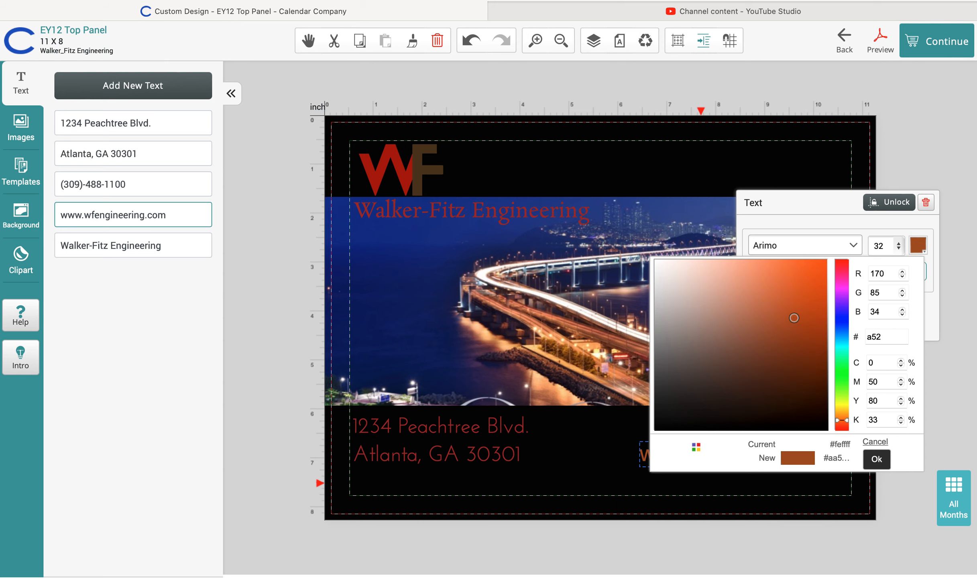
{"action": "type", "text": "d2c"}
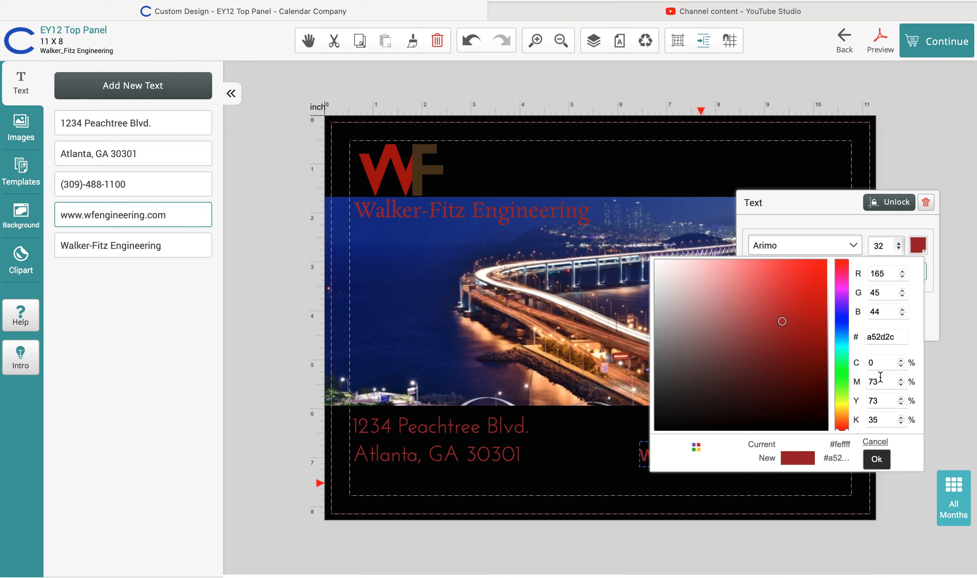
{"action": "left_click", "coordinate": [876, 459]}
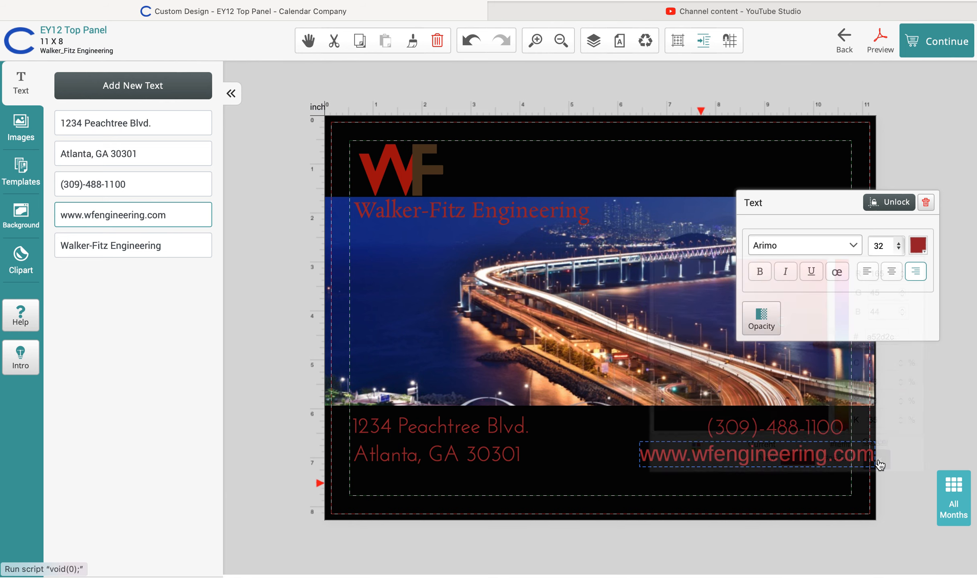
Set the website line's font to JosefinSans and deselect it
{"action": "left_click", "coordinate": [855, 249]}
{"action": "scroll", "coordinate": [713, 389], "scroll_direction": "down", "scroll_amount": 5}
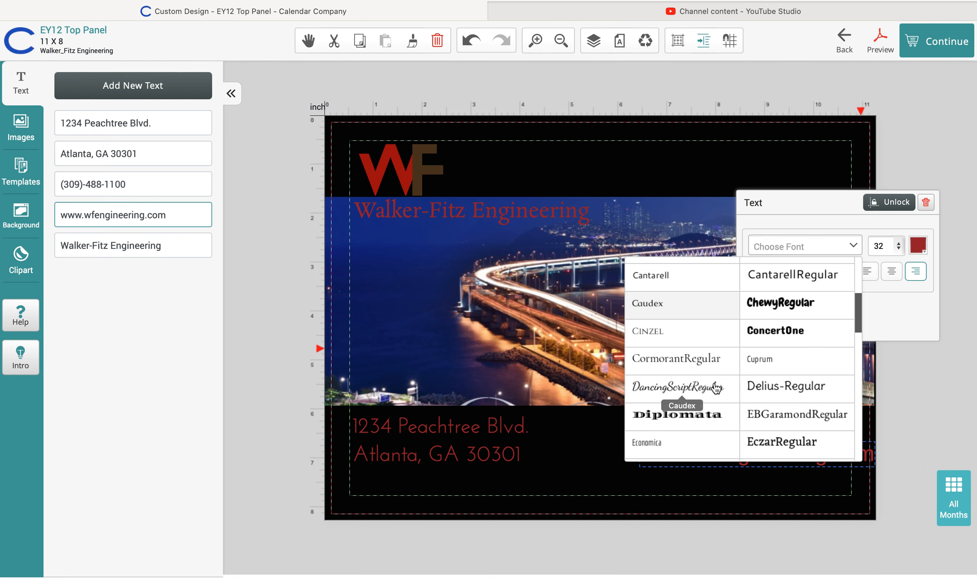
{"action": "scroll", "coordinate": [716, 388], "scroll_direction": "down", "scroll_amount": 3}
{"action": "left_click", "coordinate": [656, 389]}
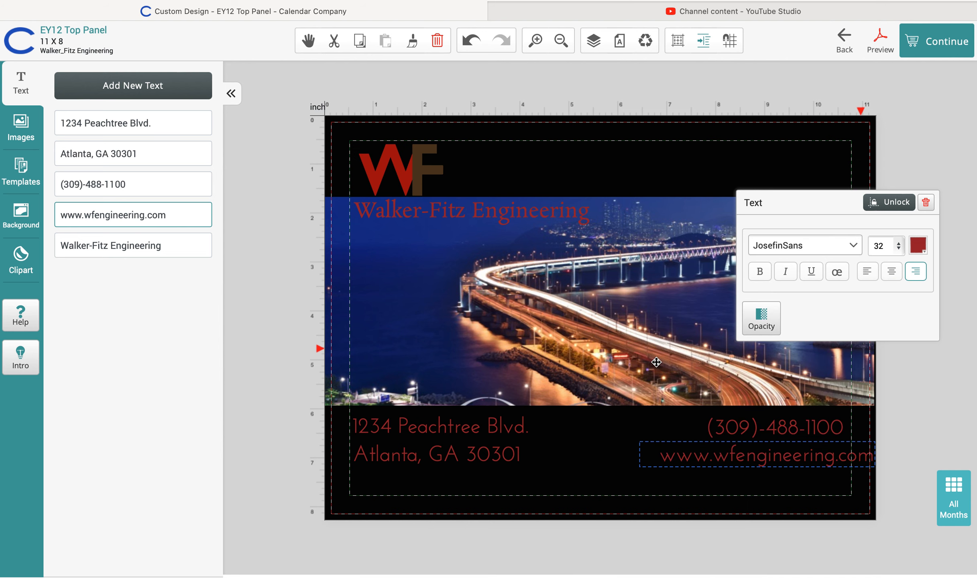
{"action": "left_click", "coordinate": [972, 432]}
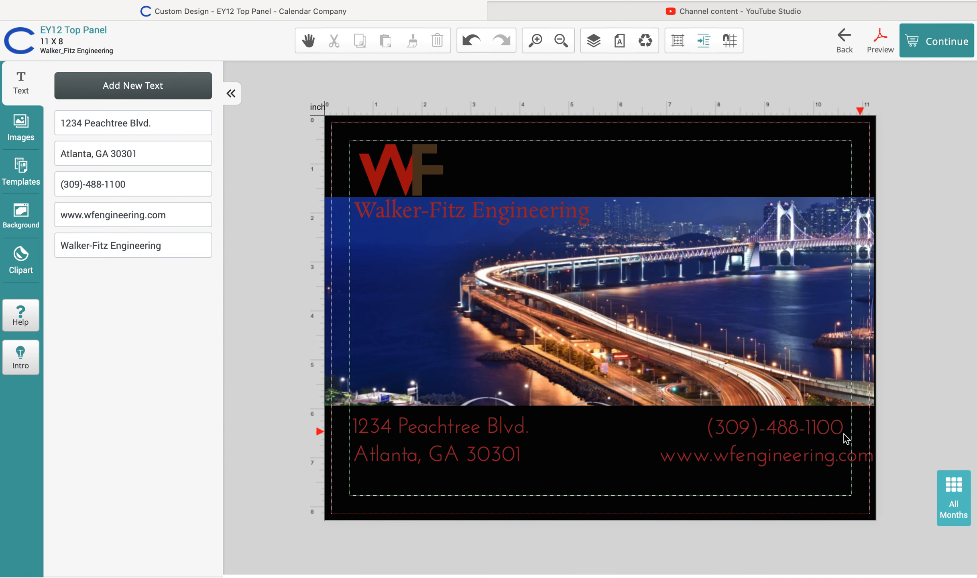
Unlock the website line, nudge it left under the phone number, and move the Text panel aside
{"action": "left_click", "coordinate": [825, 459]}
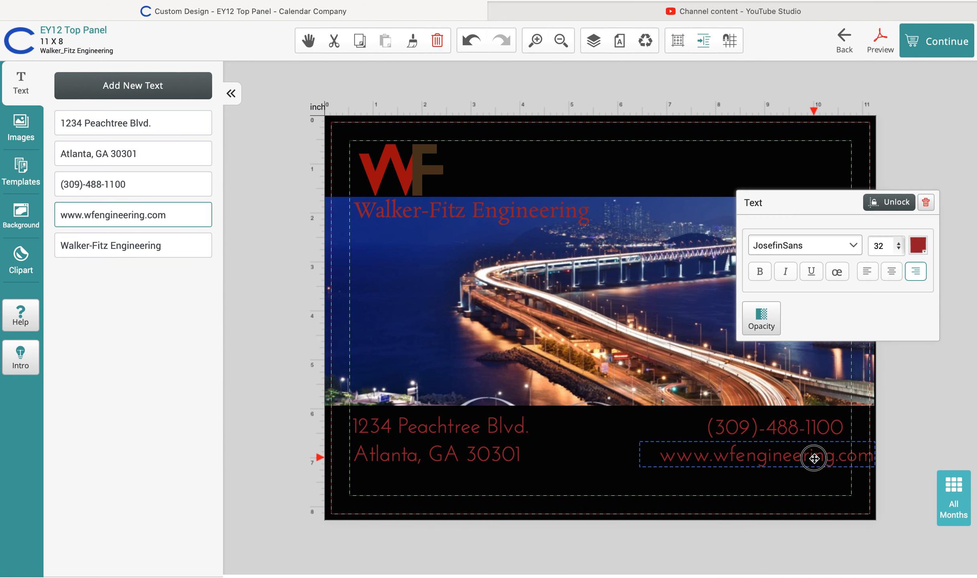
{"action": "left_click", "coordinate": [886, 202]}
{"action": "left_click_drag", "start_coordinate": [835, 461], "coordinate": [825, 461]}
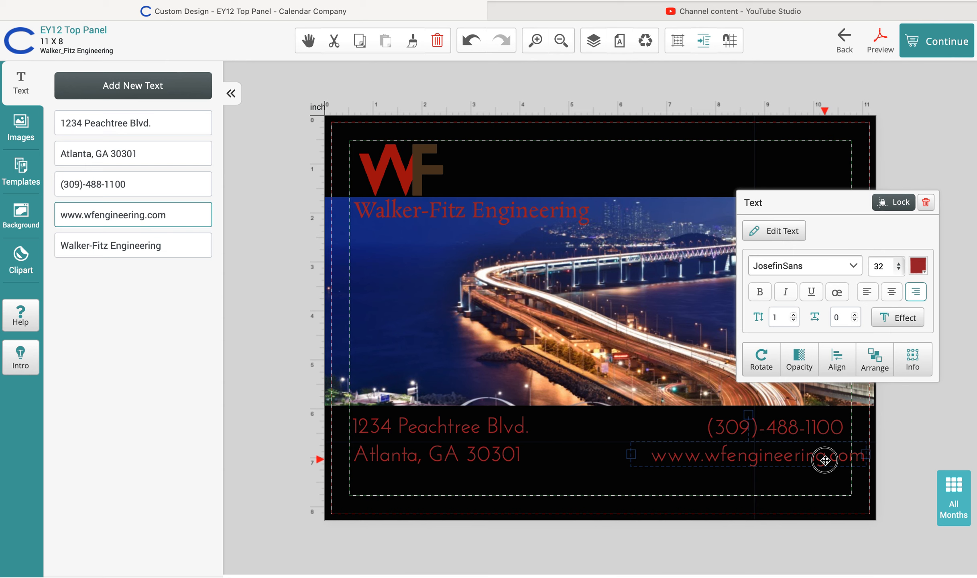
{"action": "left_click_drag", "start_coordinate": [825, 461], "coordinate": [825, 461]}
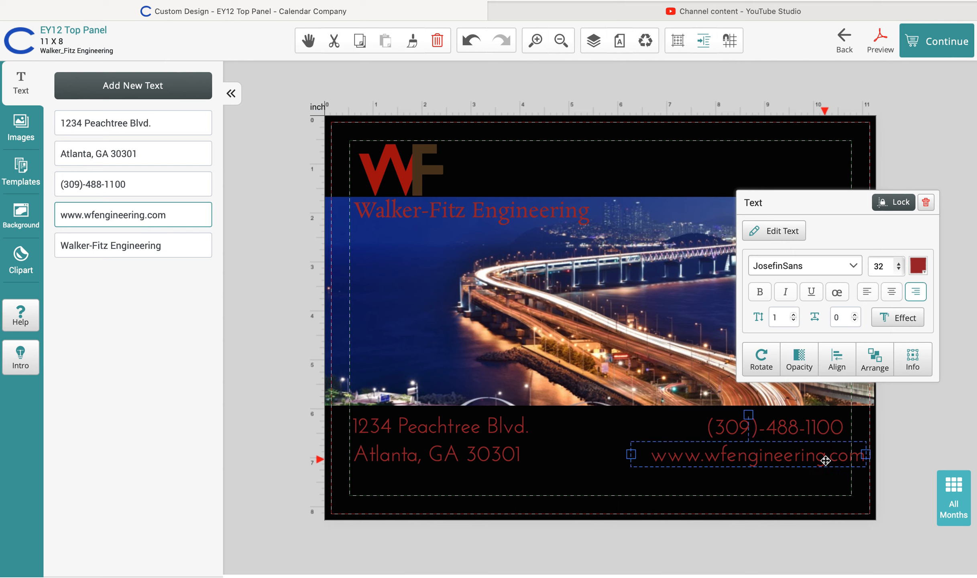
{"action": "left_click_drag", "start_coordinate": [821, 203], "coordinate": [804, 134]}
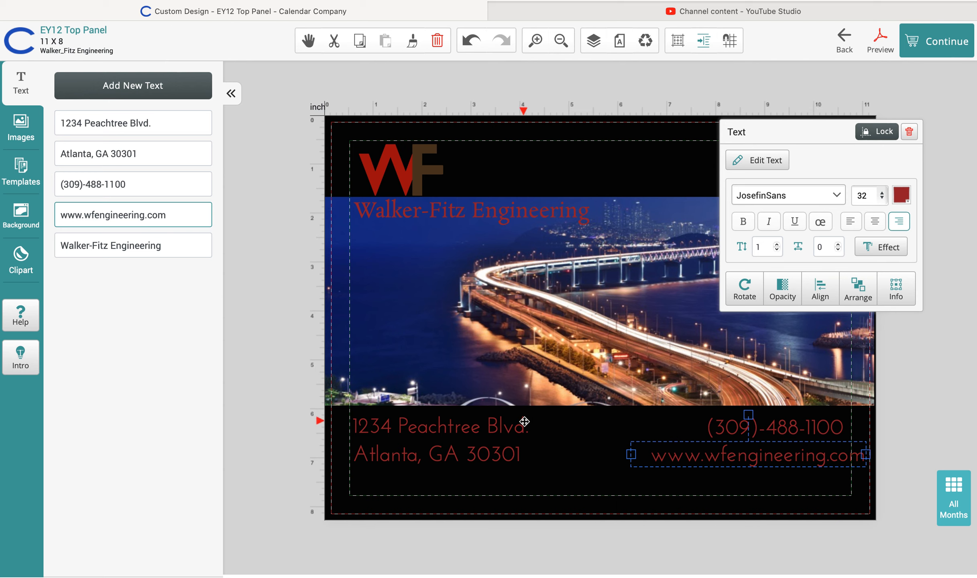
Lock the 1234 Peachtree Blvd. line, unlock the Atlanta line, and show its effect settings
{"action": "left_click", "coordinate": [478, 428]}
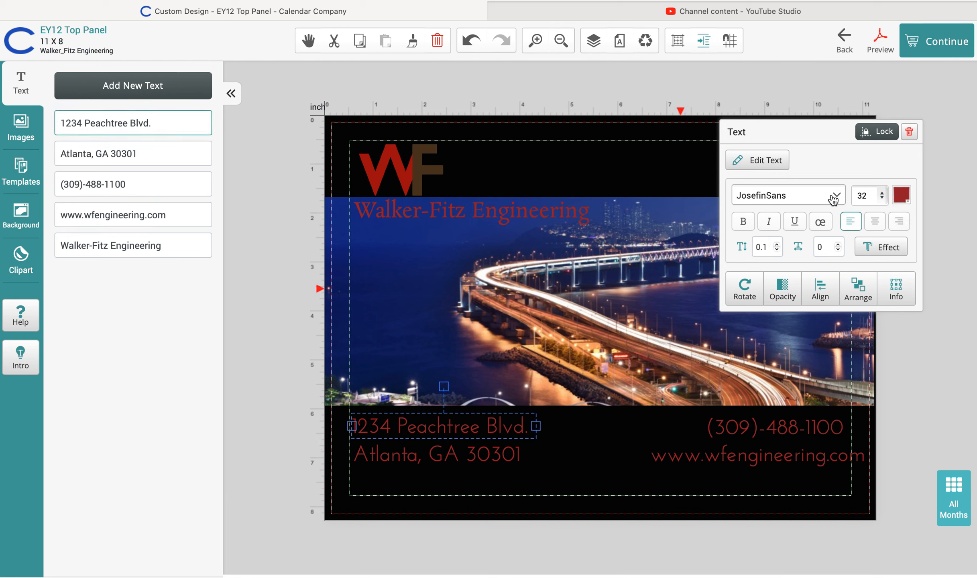
{"action": "left_click", "coordinate": [872, 139]}
{"action": "left_click", "coordinate": [471, 458]}
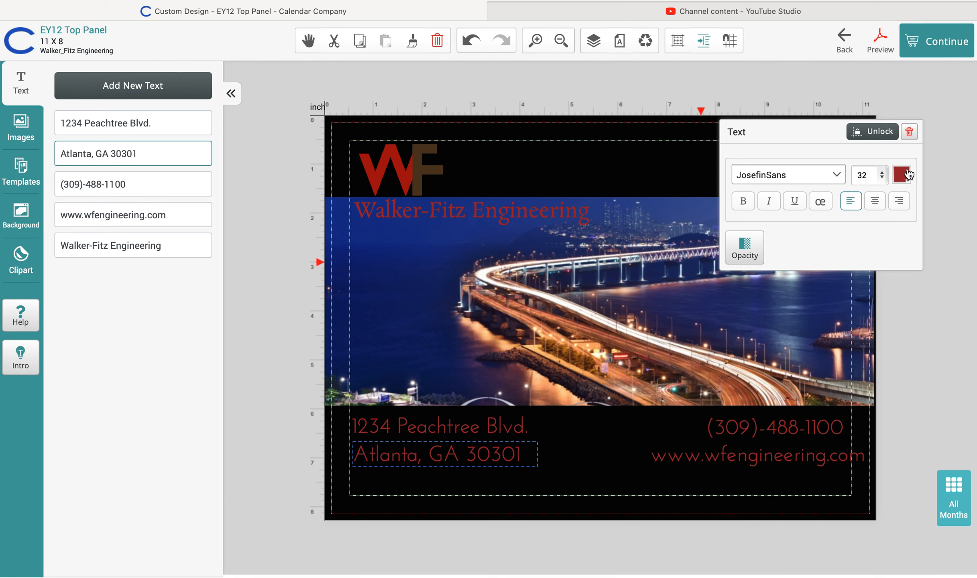
{"action": "left_click", "coordinate": [877, 132]}
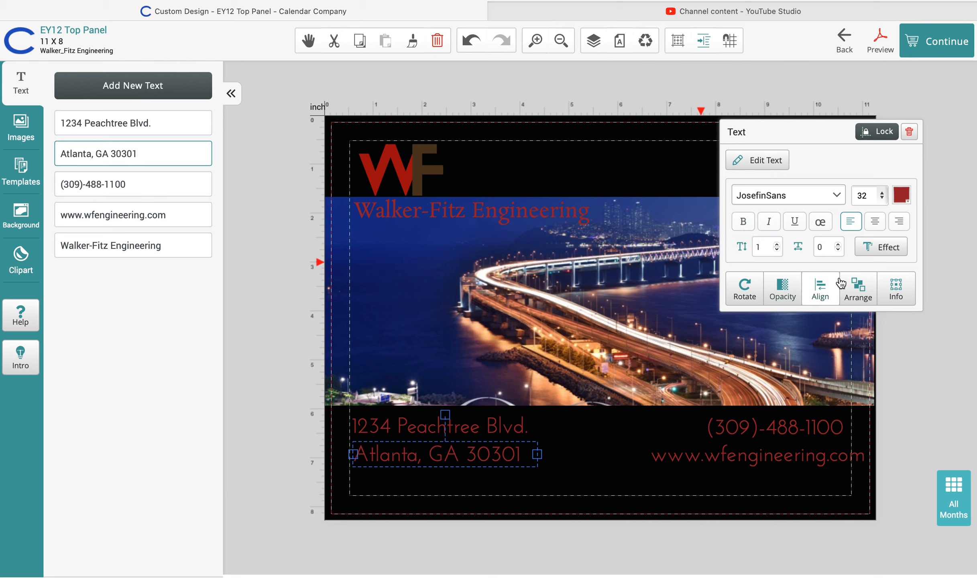
{"action": "left_click", "coordinate": [892, 249]}
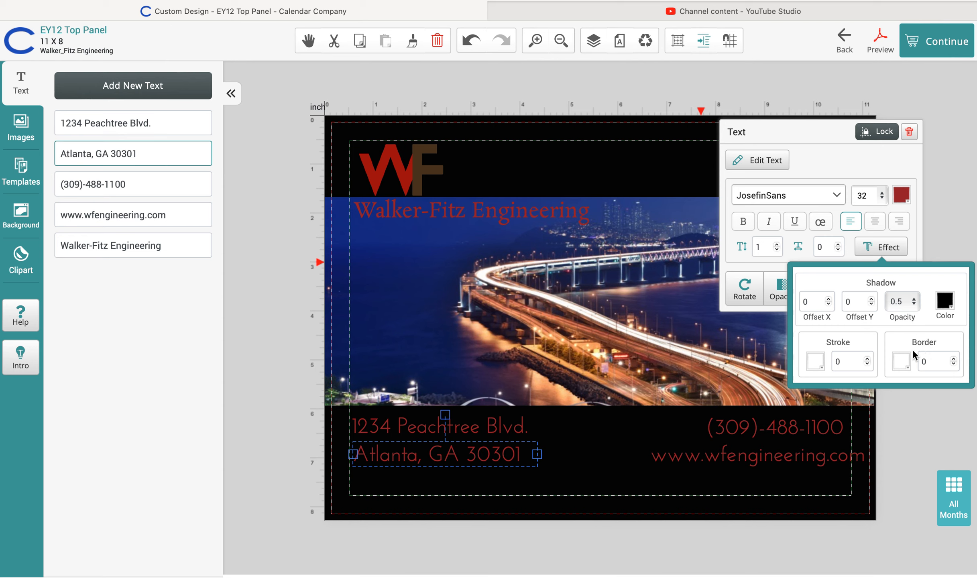
Give the Atlanta line a white border and try border widths between 0 and 3
{"action": "left_click", "coordinate": [901, 363]}
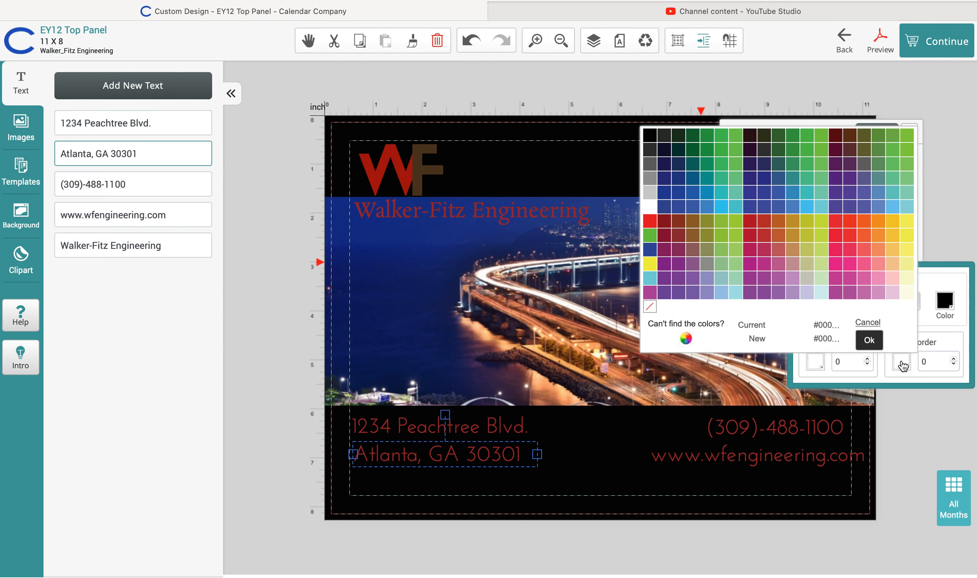
{"action": "left_click", "coordinate": [651, 208]}
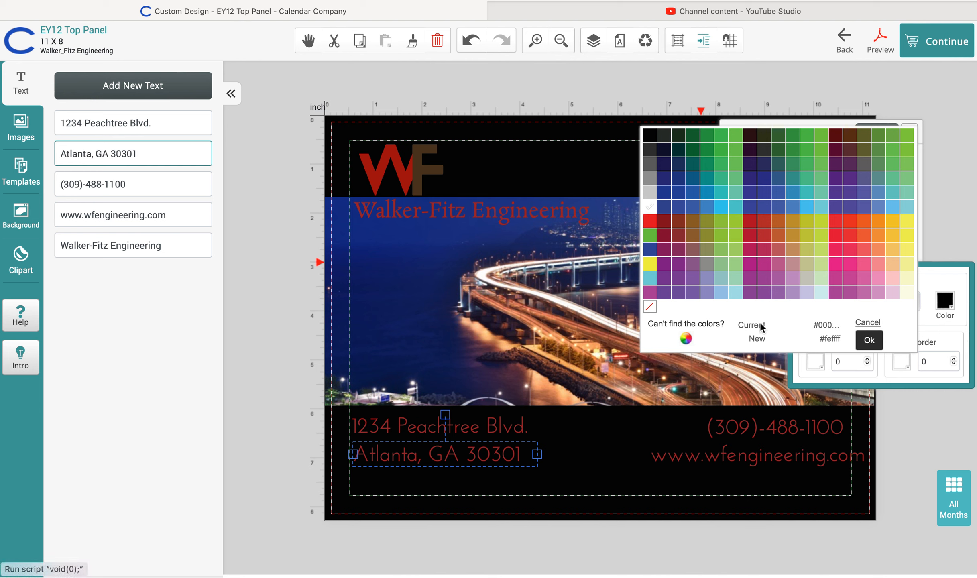
{"action": "left_click", "coordinate": [868, 341]}
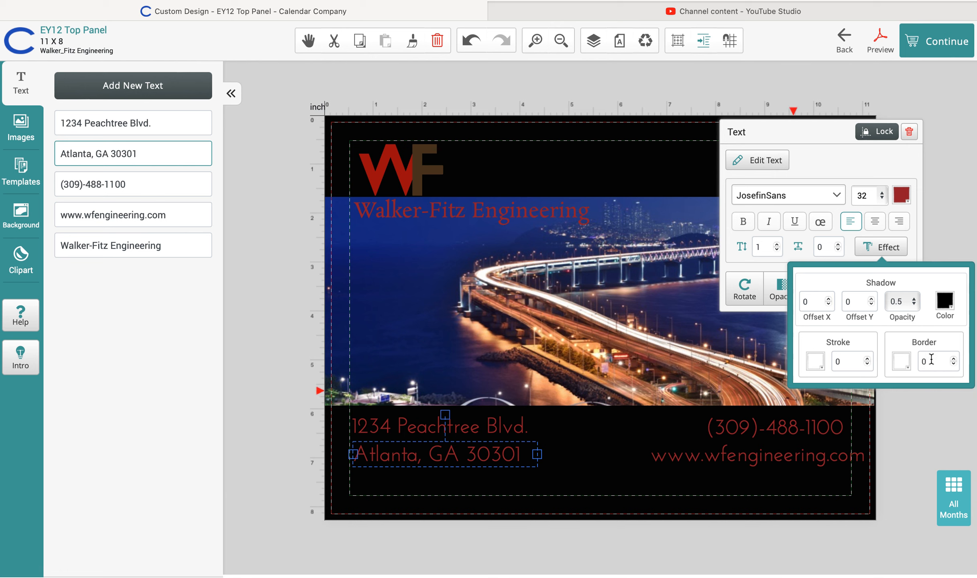
{"action": "left_click", "coordinate": [954, 359]}
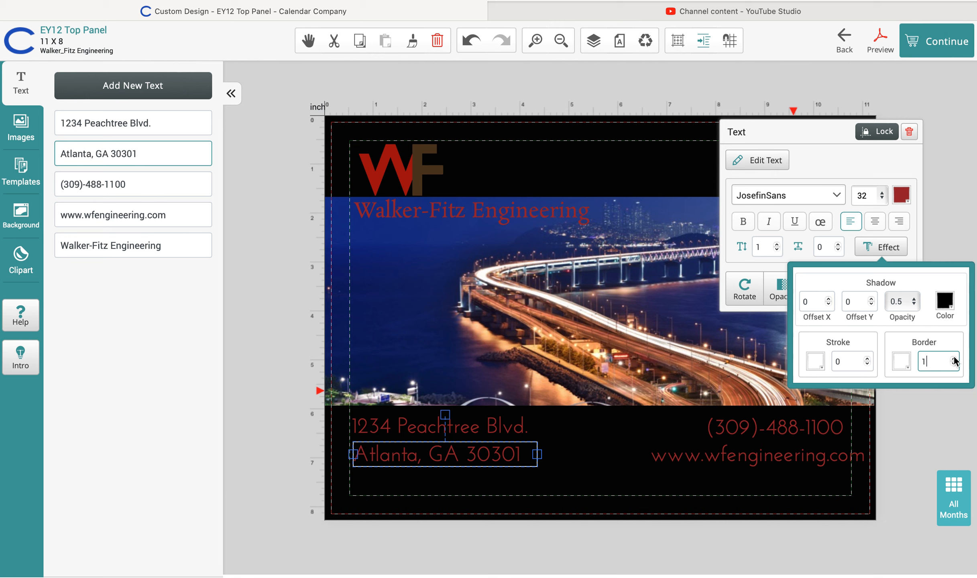
{"action": "left_click", "coordinate": [954, 359]}
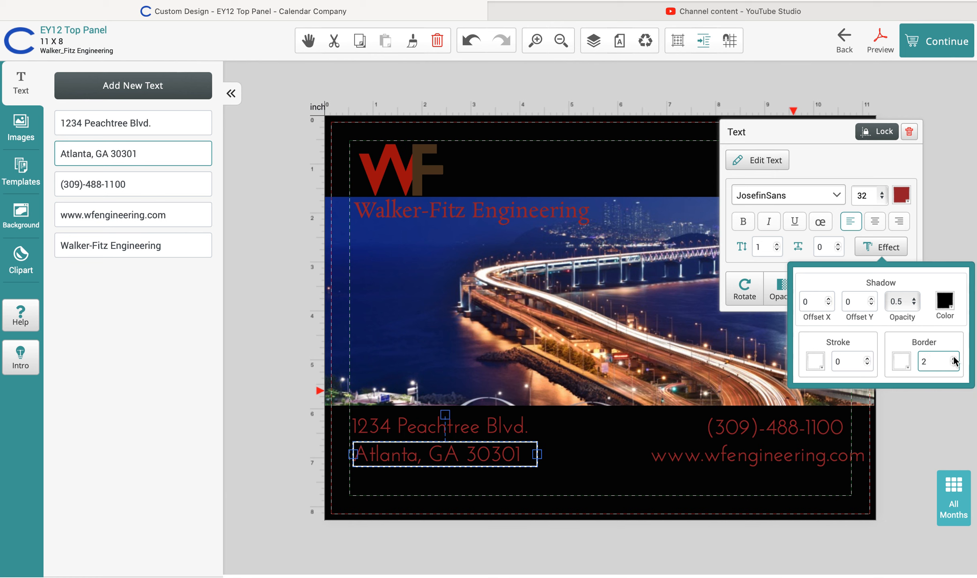
{"action": "left_click", "coordinate": [954, 360]}
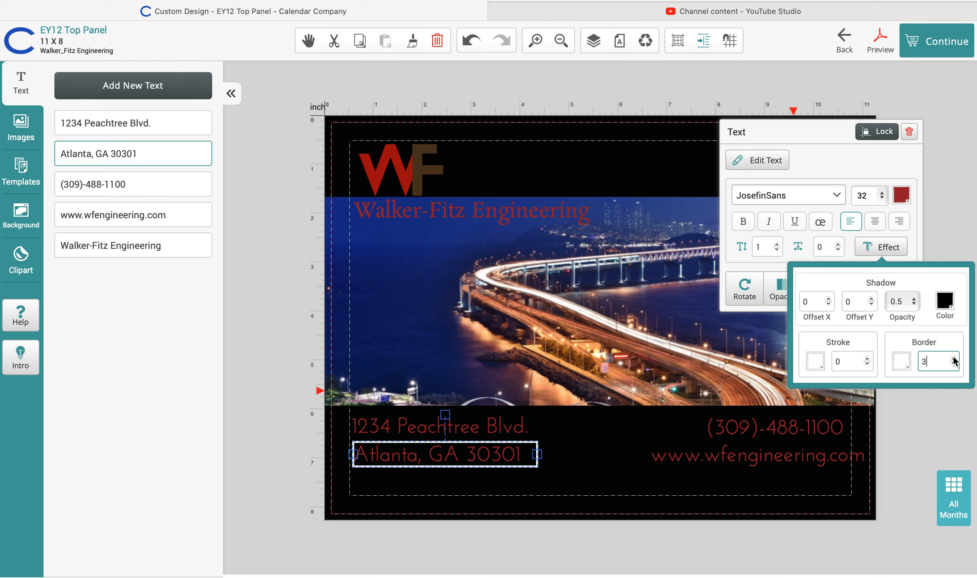
{"action": "left_click", "coordinate": [954, 359]}
{"action": "left_click", "coordinate": [955, 364]}
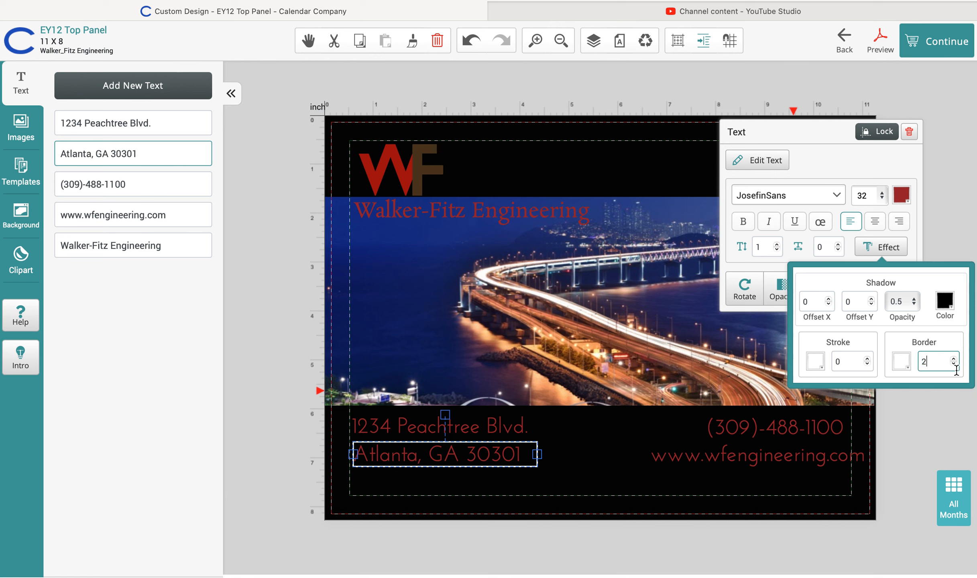
{"action": "left_click", "coordinate": [955, 364]}
{"action": "left_click", "coordinate": [954, 365]}
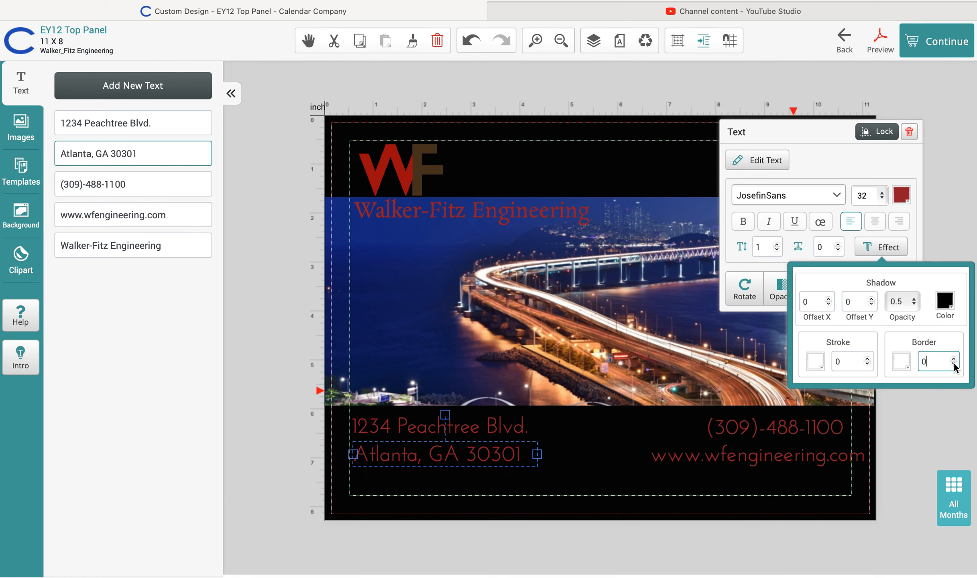
{"action": "left_click", "coordinate": [954, 360]}
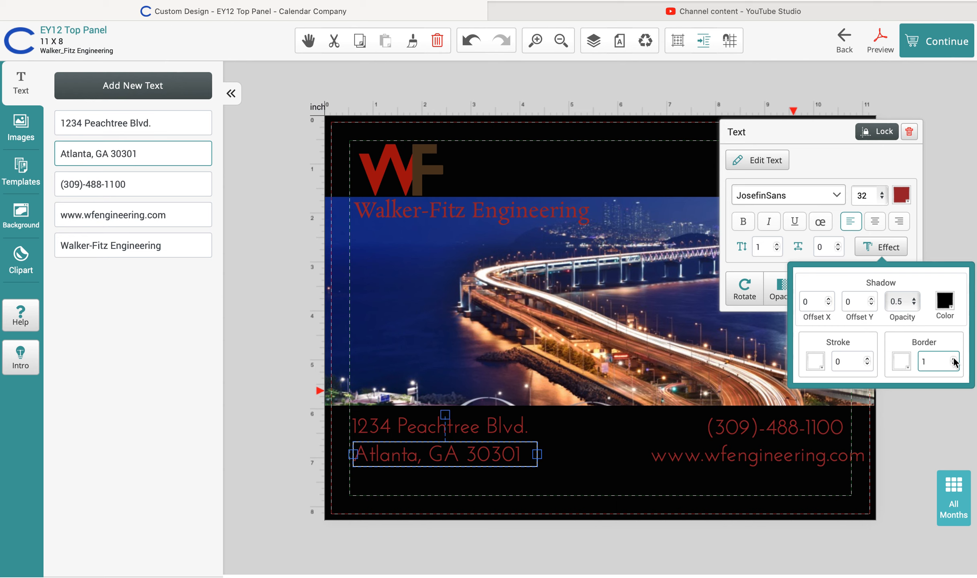
{"action": "key", "text": "BackSpace"}
{"action": "left_click", "coordinate": [927, 404]}
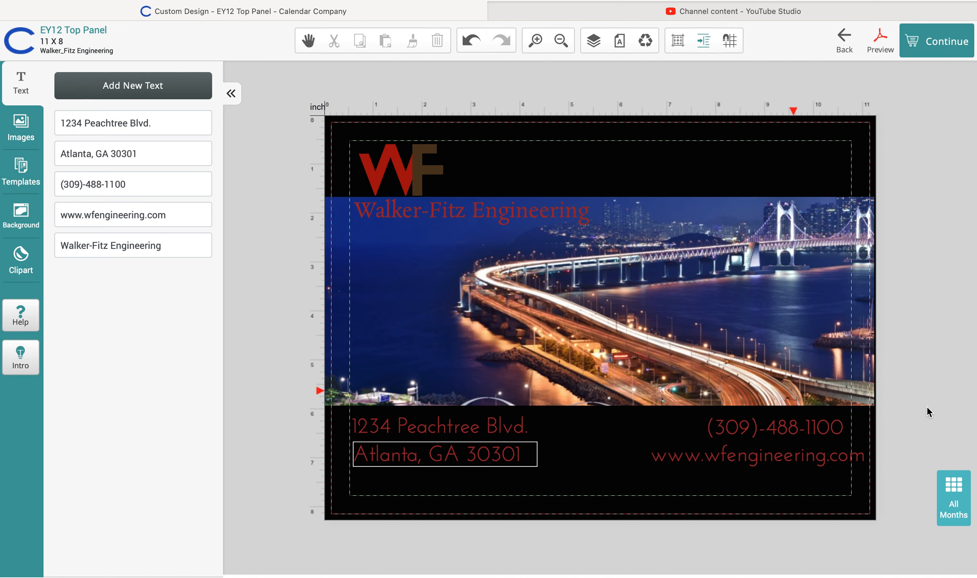
Reopen the Atlanta line's effects and settle the border width at 2
{"action": "left_click", "coordinate": [537, 468]}
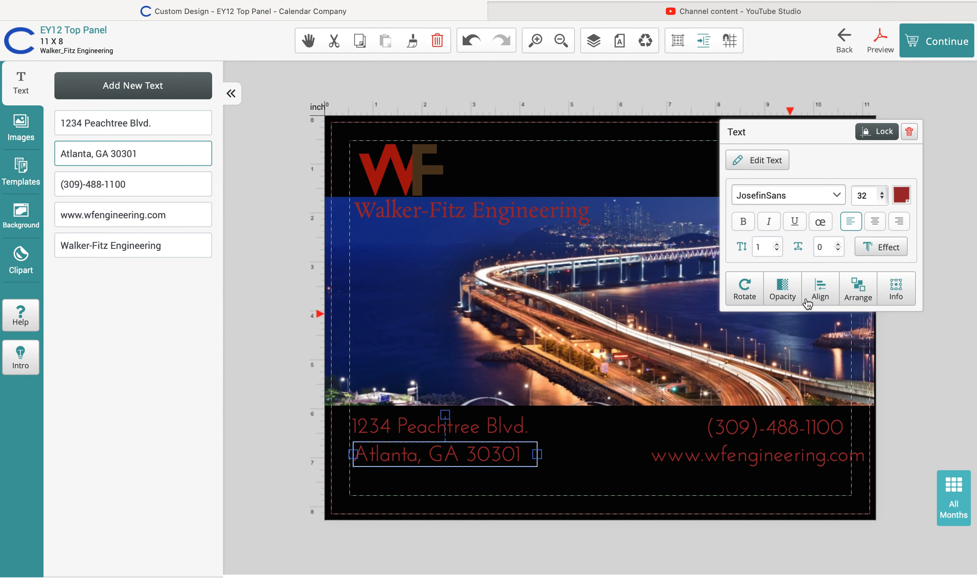
{"action": "left_click", "coordinate": [882, 247]}
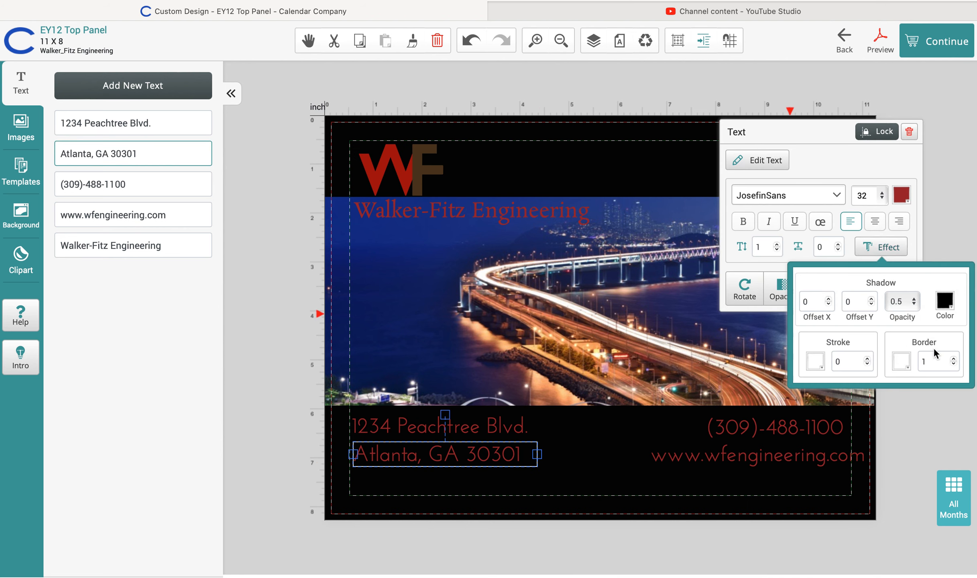
{"action": "left_click", "coordinate": [954, 358]}
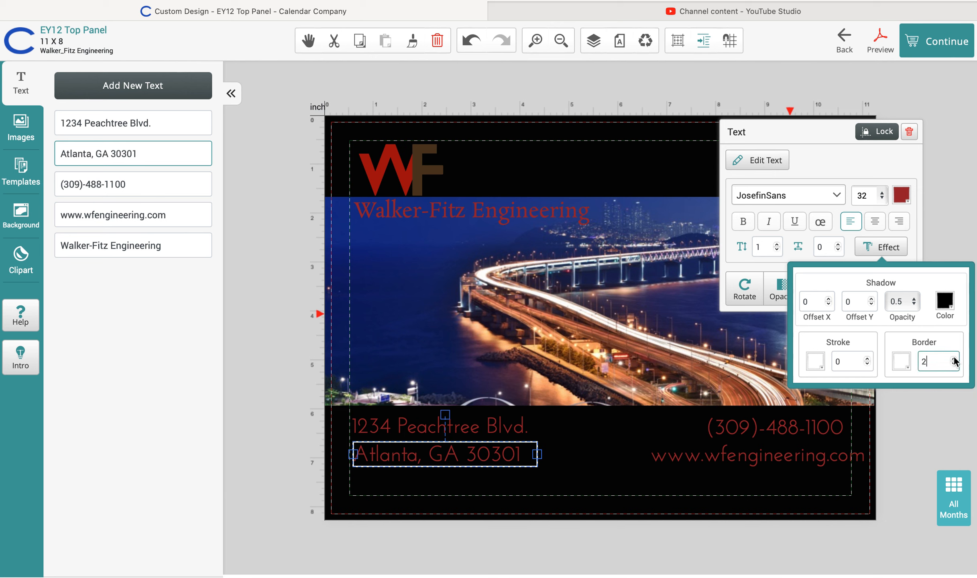
{"action": "left_click", "coordinate": [954, 358]}
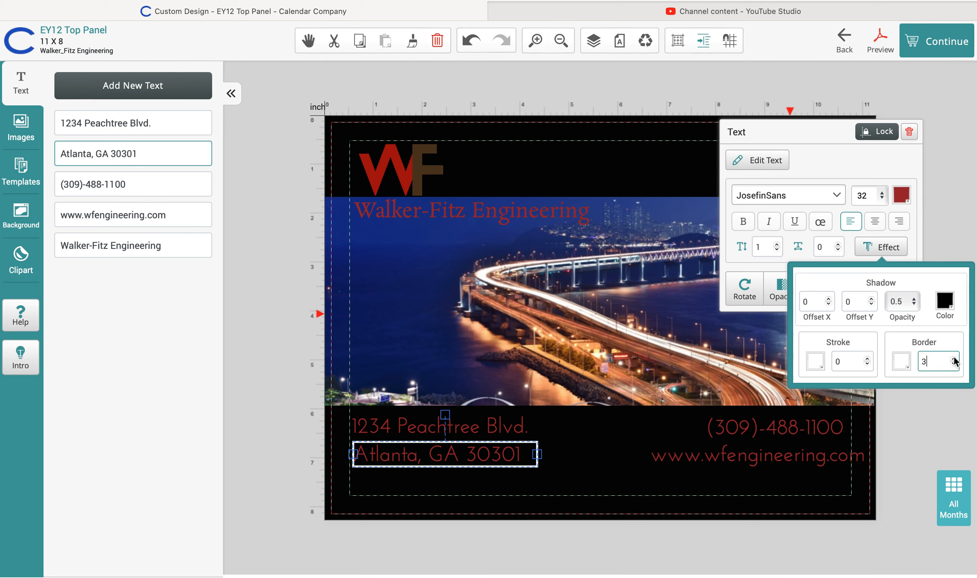
{"action": "left_click", "coordinate": [954, 365]}
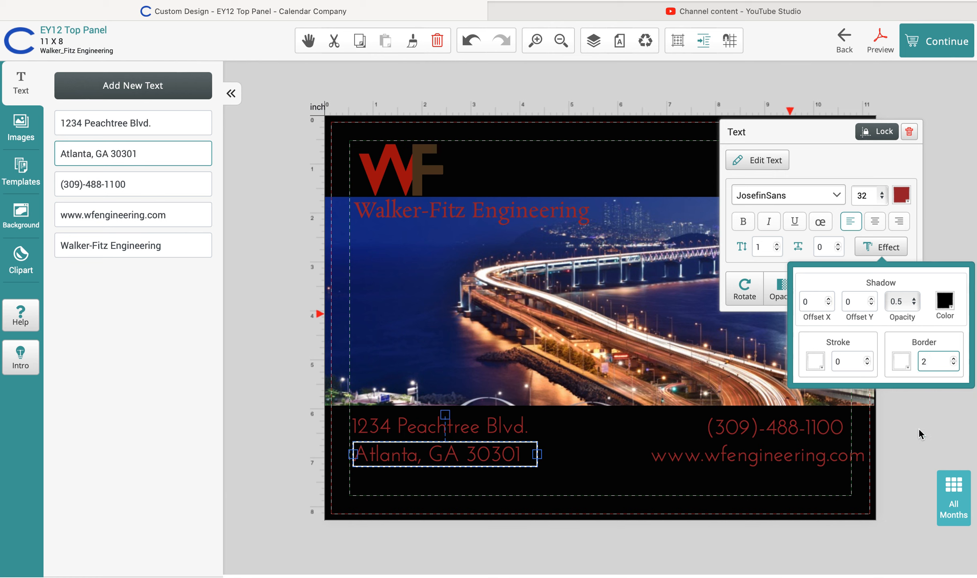
{"action": "left_click", "coordinate": [601, 467]}
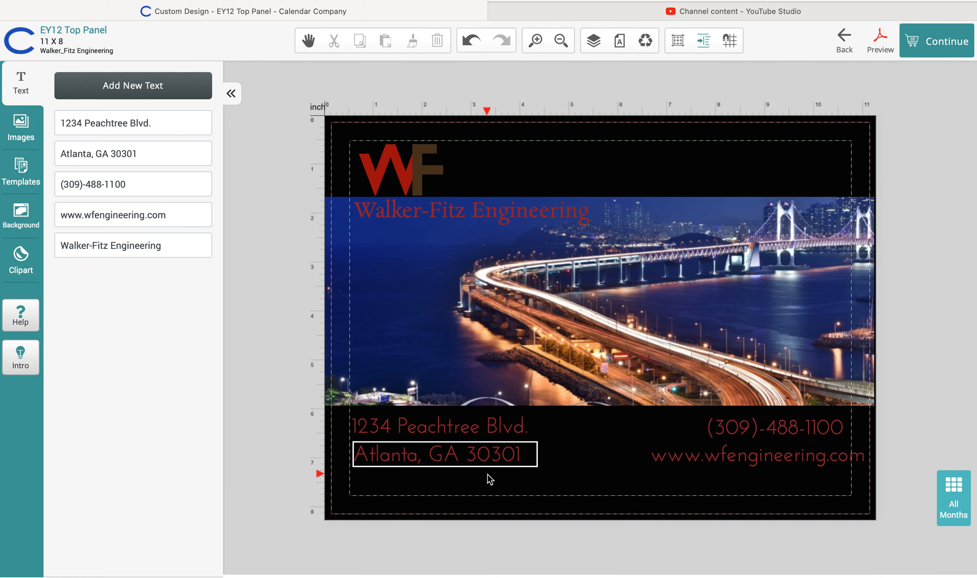
Set the Atlanta line's border colour to None to remove the white box
{"action": "left_click", "coordinate": [528, 462]}
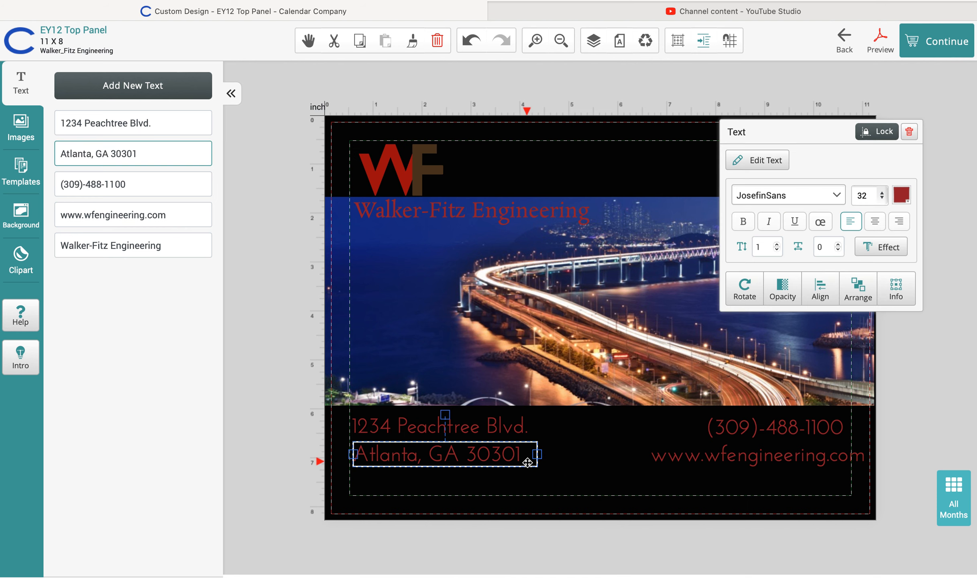
{"action": "left_click", "coordinate": [886, 249]}
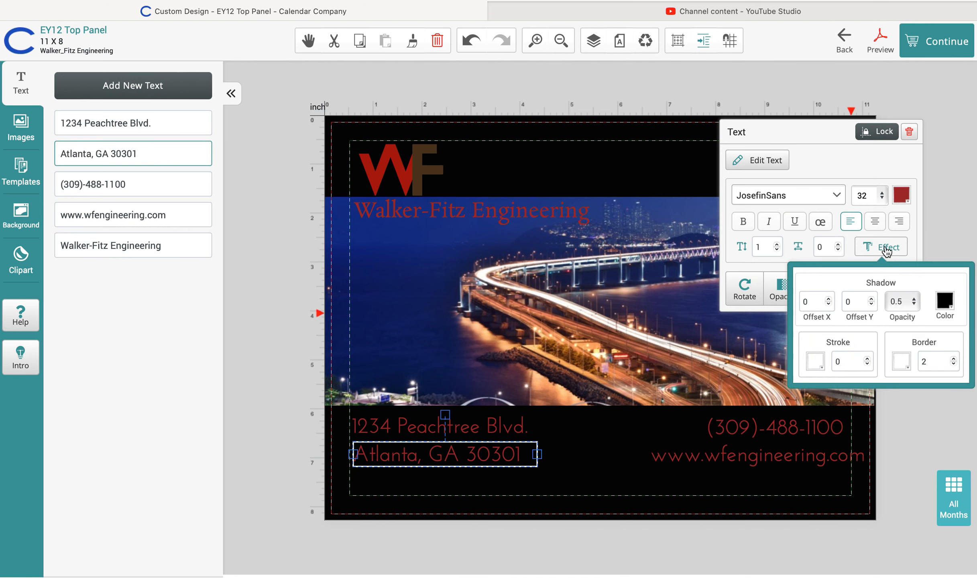
{"action": "left_click", "coordinate": [902, 362]}
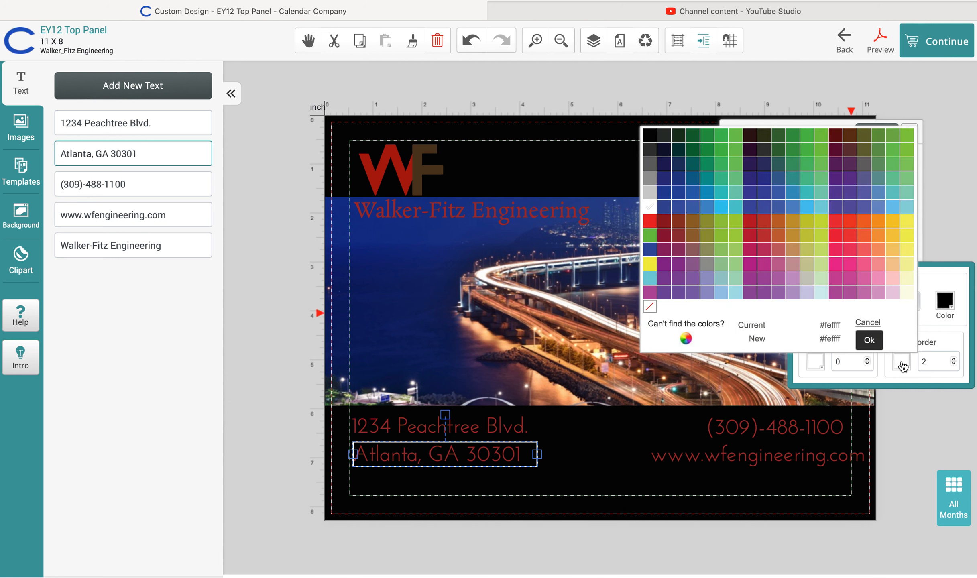
{"action": "left_click", "coordinate": [651, 308]}
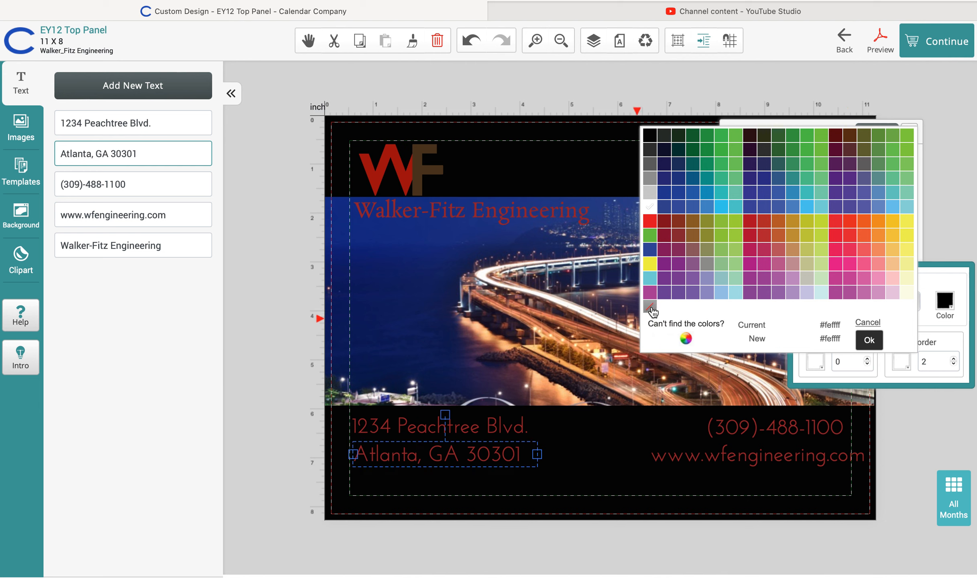
{"action": "left_click", "coordinate": [869, 341]}
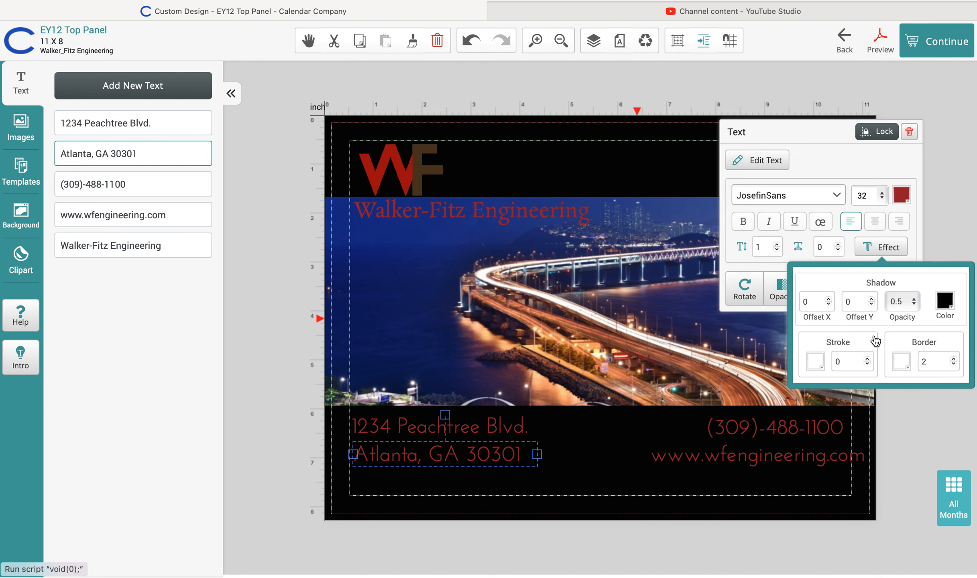
{"action": "left_click", "coordinate": [922, 443]}
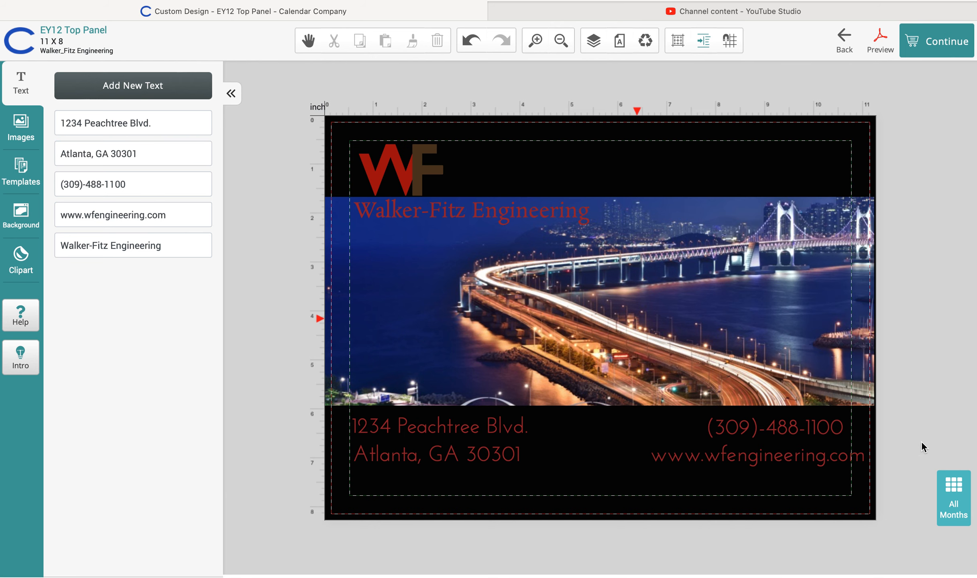
Set the 1234 Peachtree Blvd. line's shadow colour to white and check the result
{"action": "left_click", "coordinate": [467, 427]}
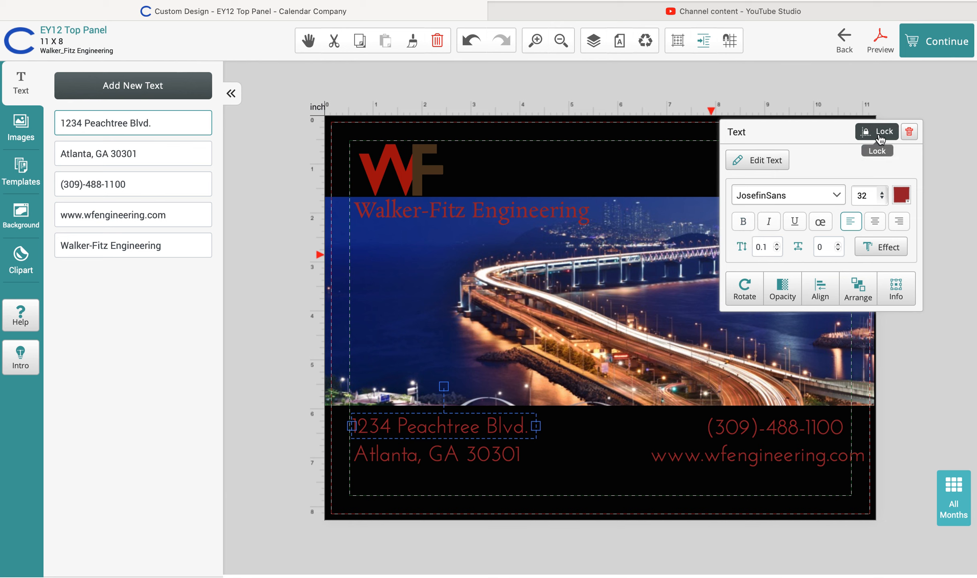
{"action": "left_click", "coordinate": [884, 249]}
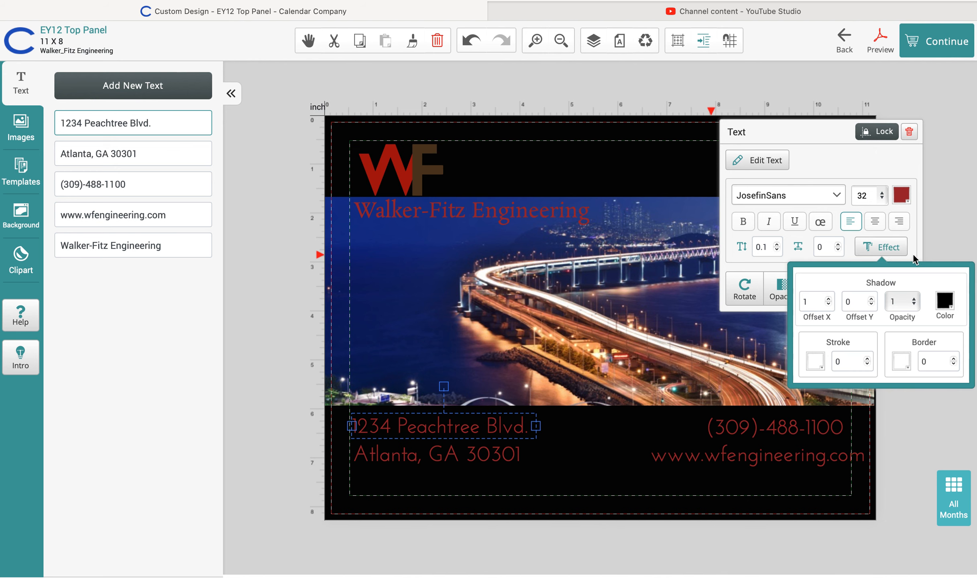
{"action": "left_click", "coordinate": [945, 301]}
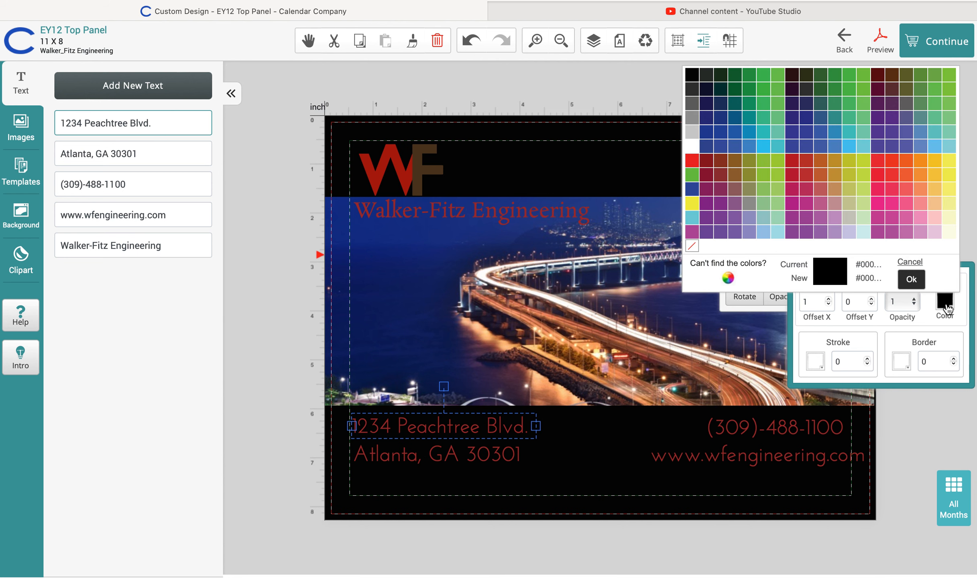
{"action": "left_click", "coordinate": [691, 145]}
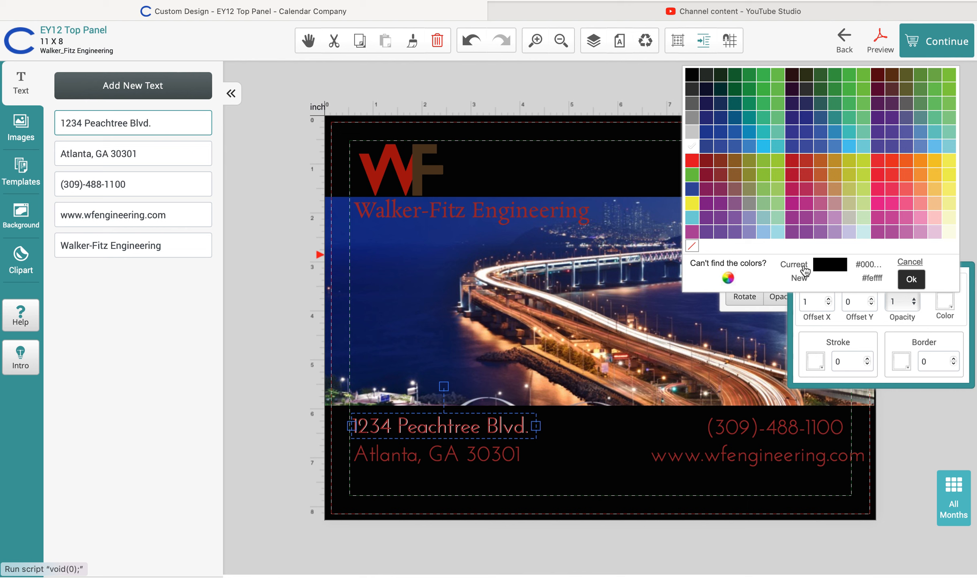
{"action": "left_click", "coordinate": [974, 243]}
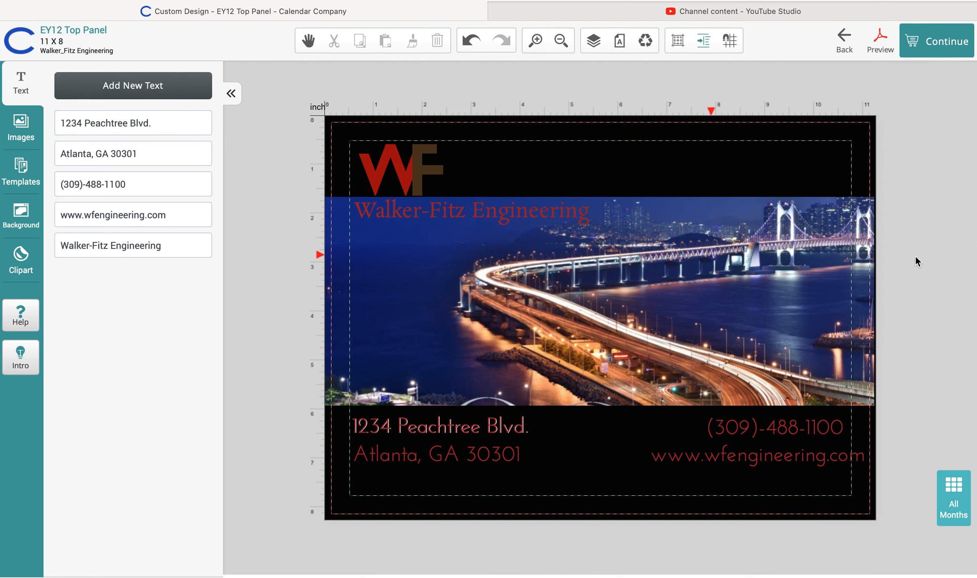
{"action": "left_click", "coordinate": [505, 421]}
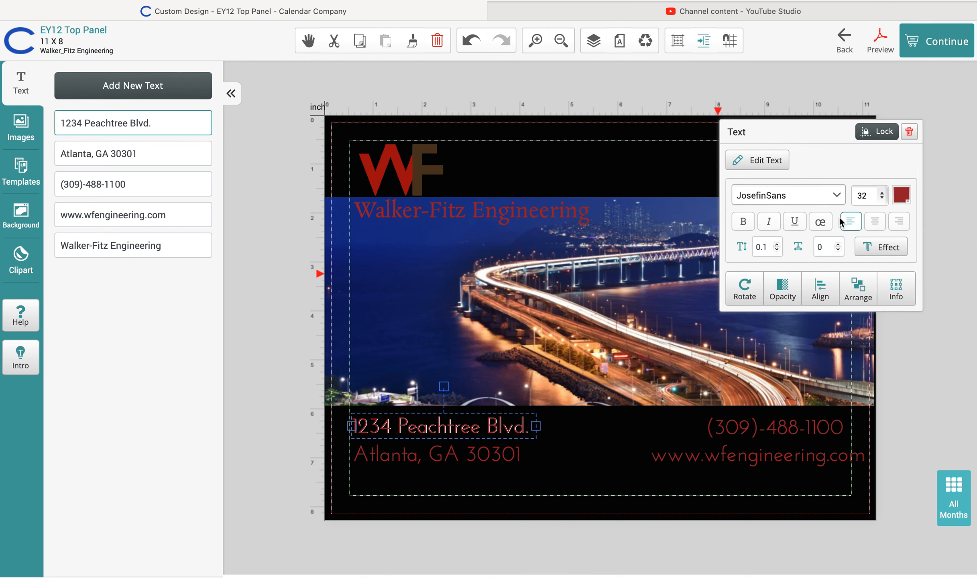
Set the Peachtree Blvd. line's shadow opacity to 0.6 after trying 0.9 and 0.4
{"action": "left_click", "coordinate": [870, 246]}
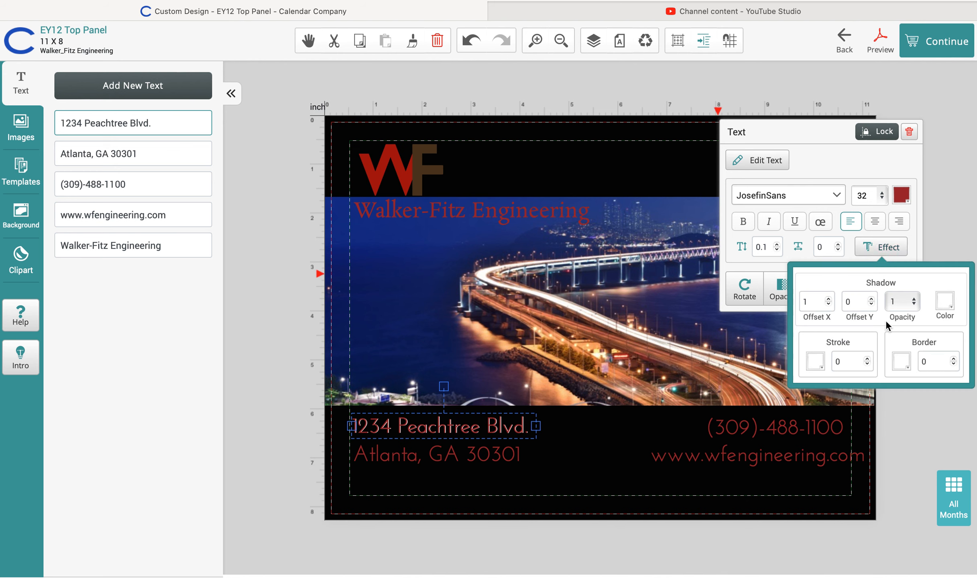
{"action": "left_click", "coordinate": [915, 303]}
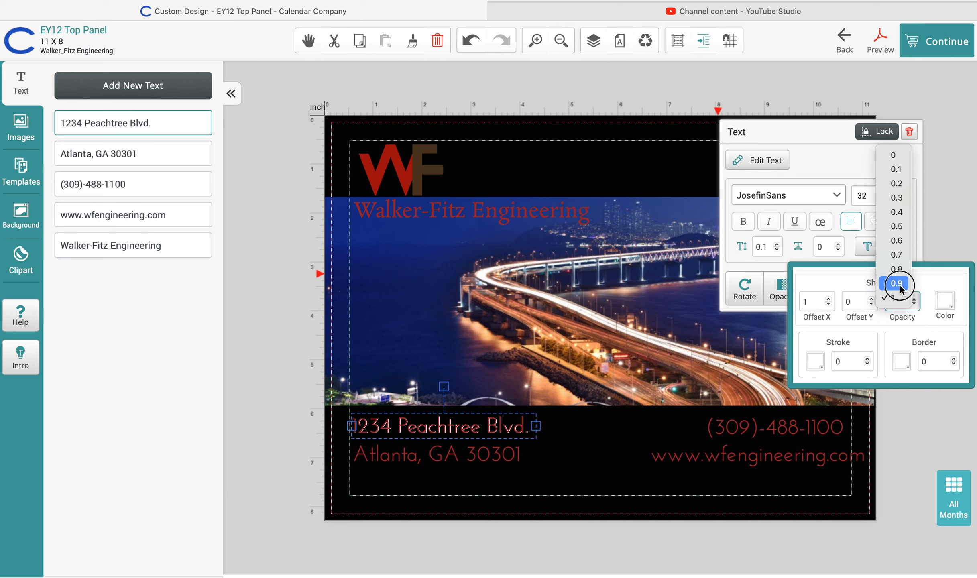
{"action": "left_click", "coordinate": [901, 284]}
{"action": "left_click", "coordinate": [916, 305]}
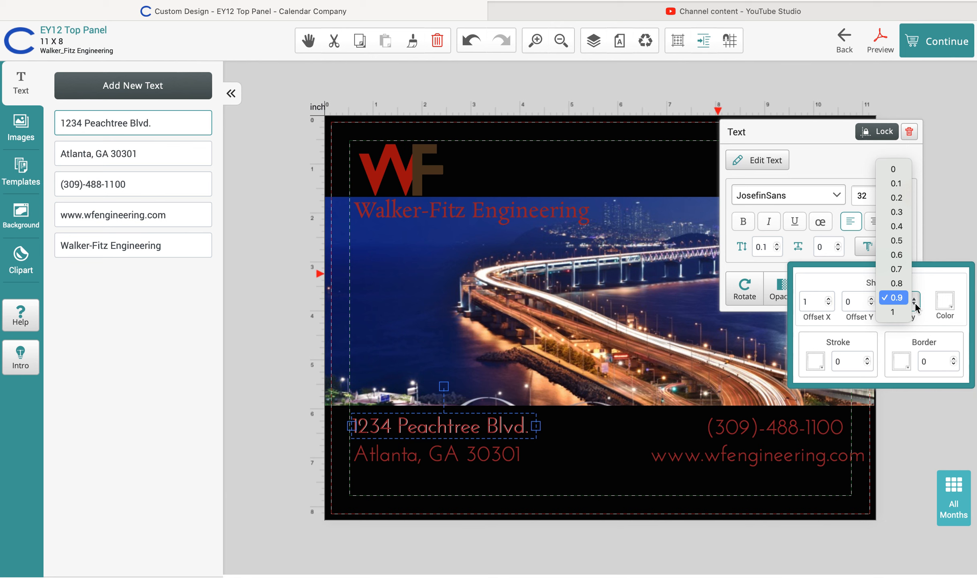
{"action": "left_click", "coordinate": [897, 227]}
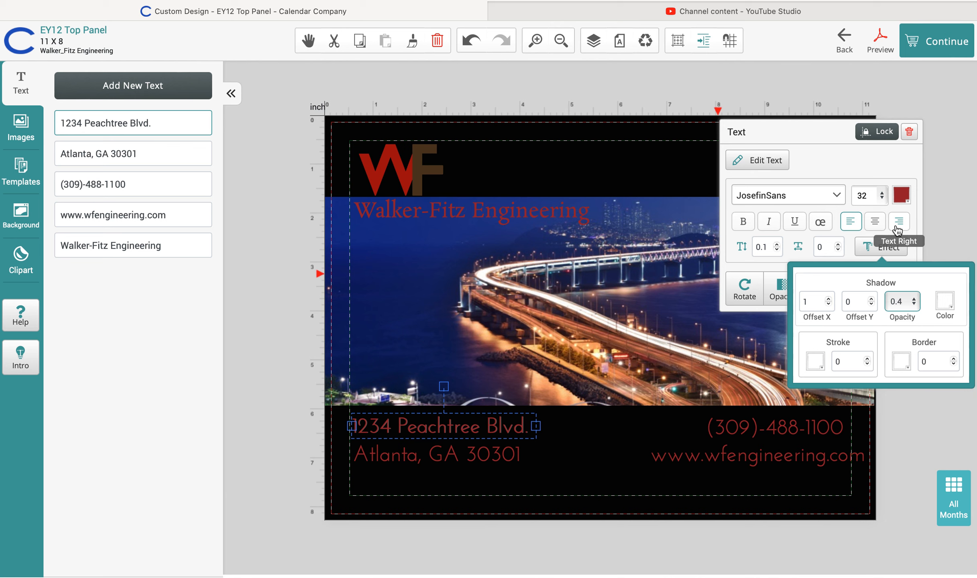
{"action": "left_click", "coordinate": [915, 304]}
{"action": "left_click", "coordinate": [897, 326]}
Change the shadow colour to pale yellow #f9f8cd after trying yellow-green and light grey
{"action": "left_click", "coordinate": [944, 303]}
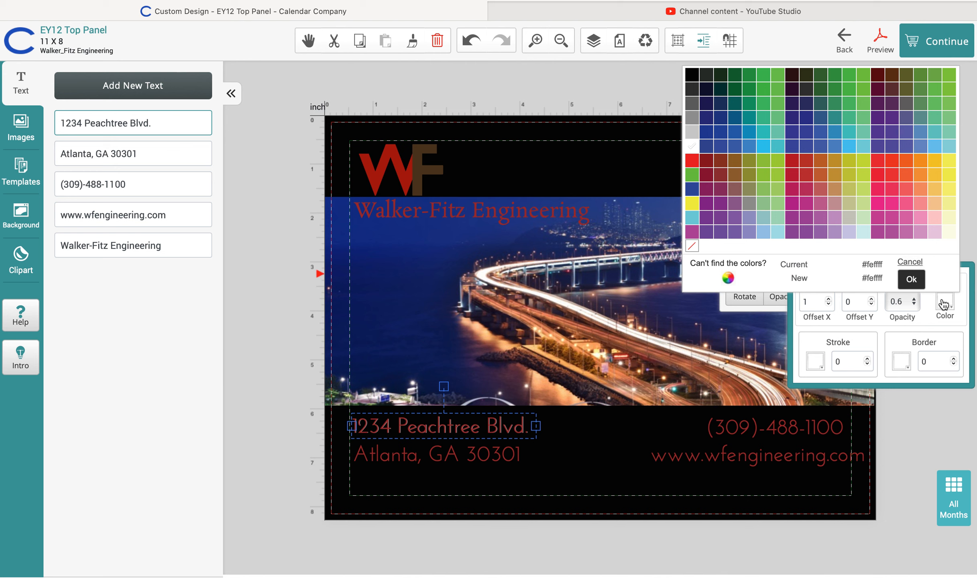
{"action": "left_click", "coordinate": [864, 162]}
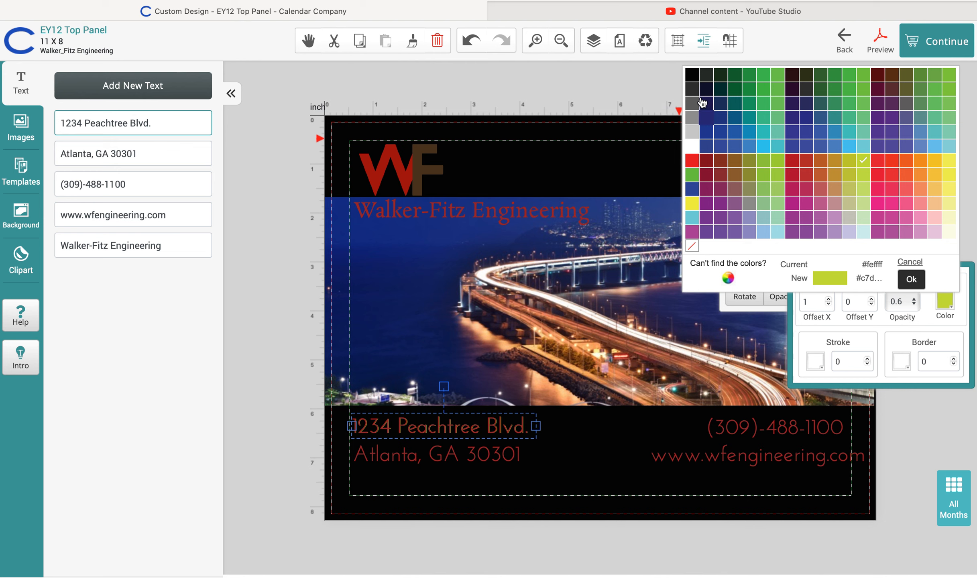
{"action": "left_click", "coordinate": [692, 133]}
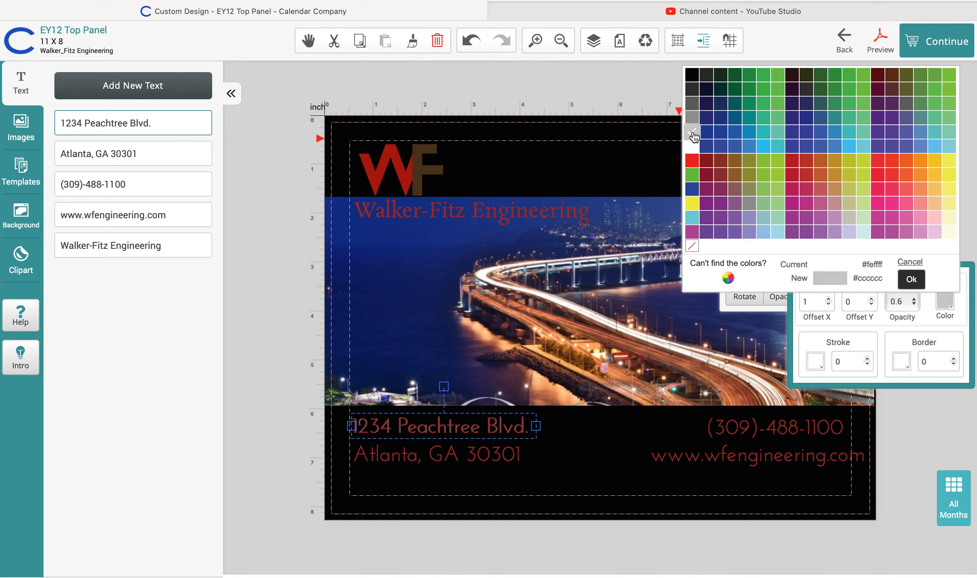
{"action": "left_click", "coordinate": [949, 219]}
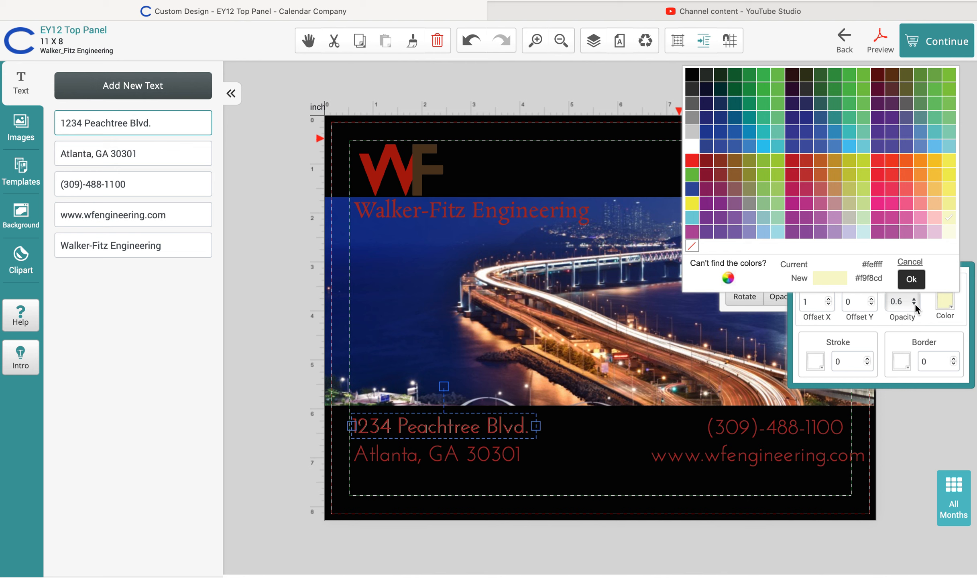
{"action": "left_click", "coordinate": [911, 281]}
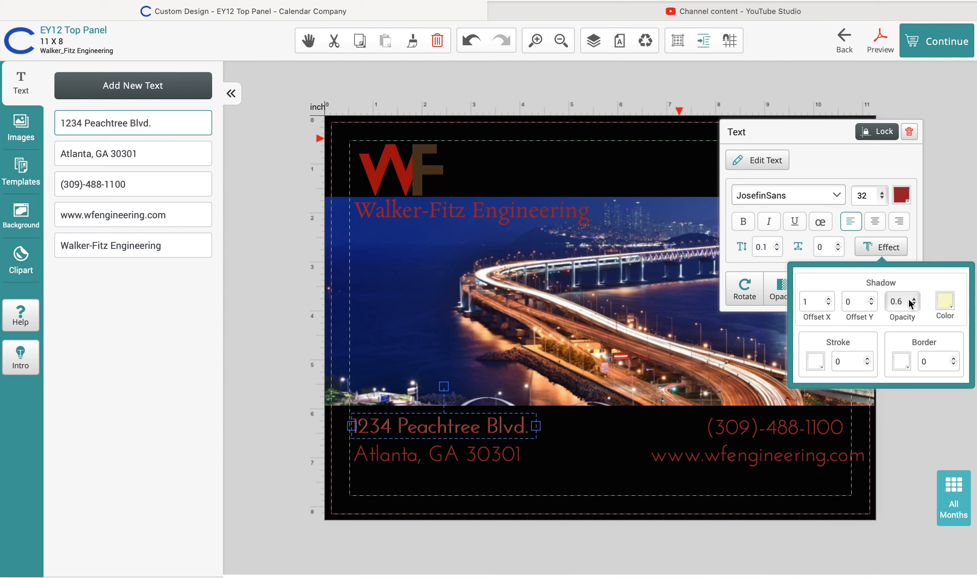
Make the address line's stroke colour white
{"action": "left_click", "coordinate": [815, 362]}
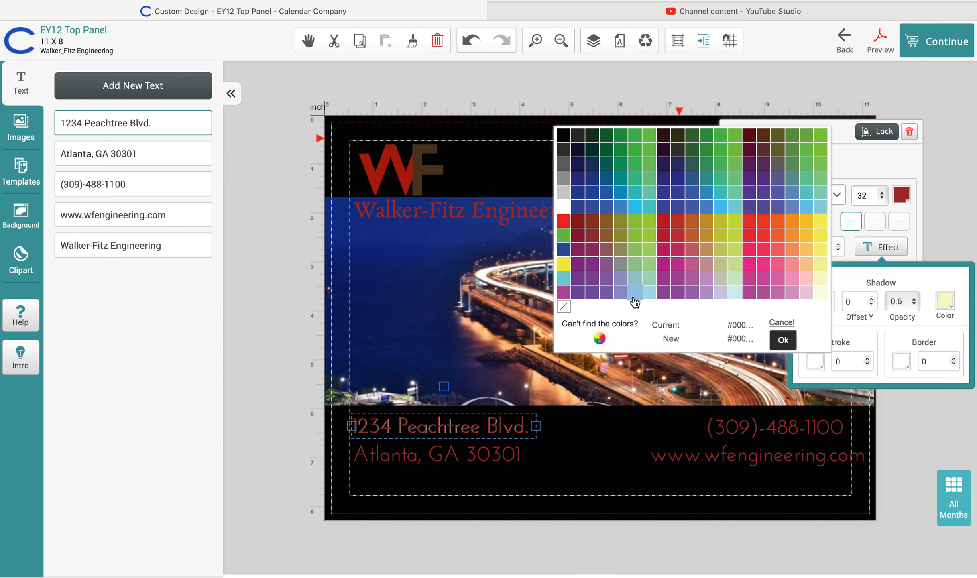
{"action": "left_click", "coordinate": [568, 207]}
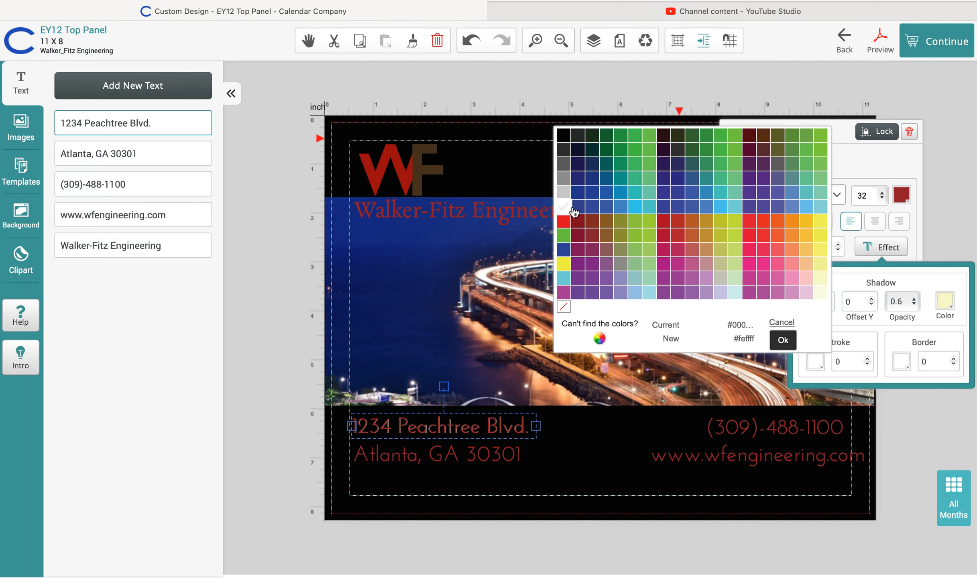
{"action": "left_click", "coordinate": [783, 341]}
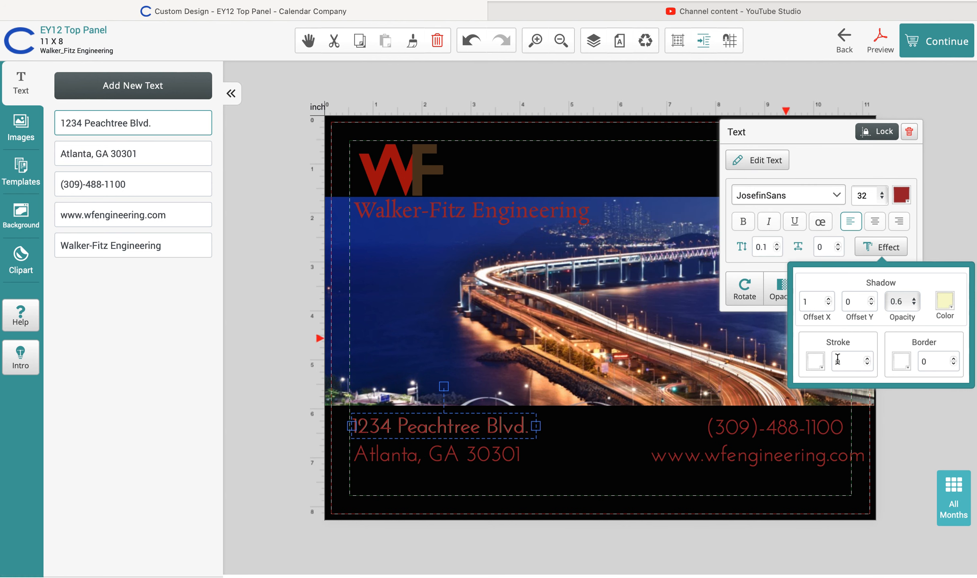
Set the address stroke width to 1 and its stroke colour to no colour, leaving the border colour unchanged
{"action": "left_click", "coordinate": [867, 358]}
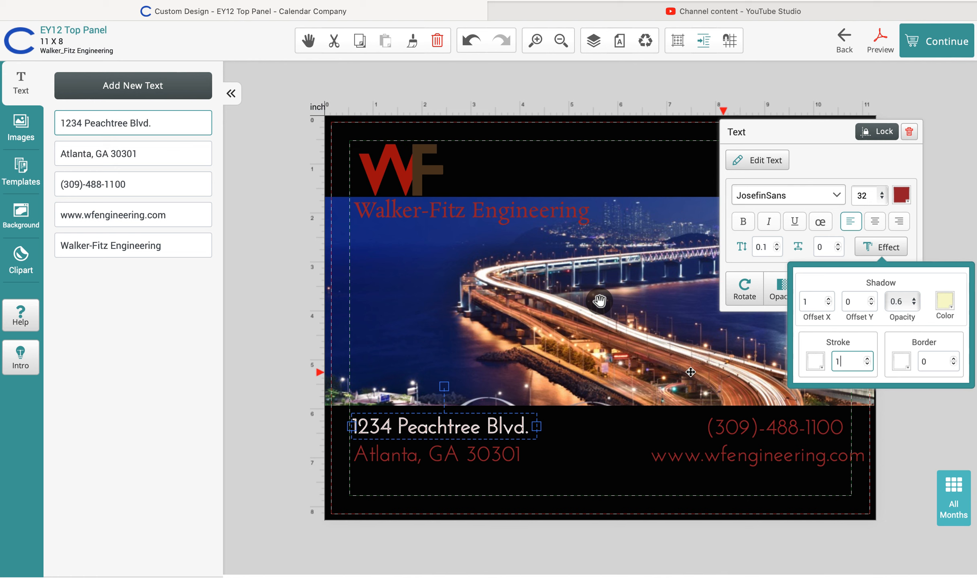
{"action": "left_click", "coordinate": [815, 362]}
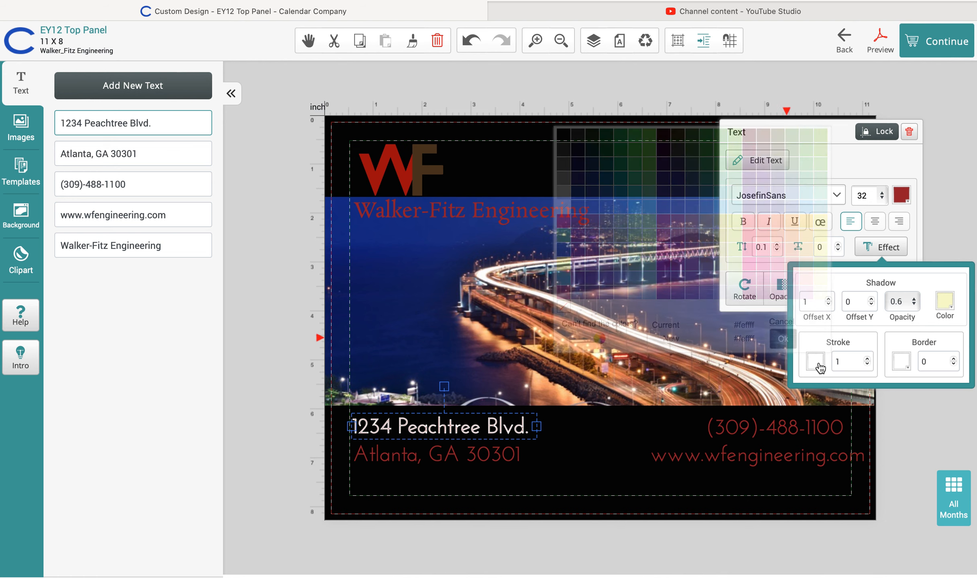
{"action": "left_click", "coordinate": [563, 307]}
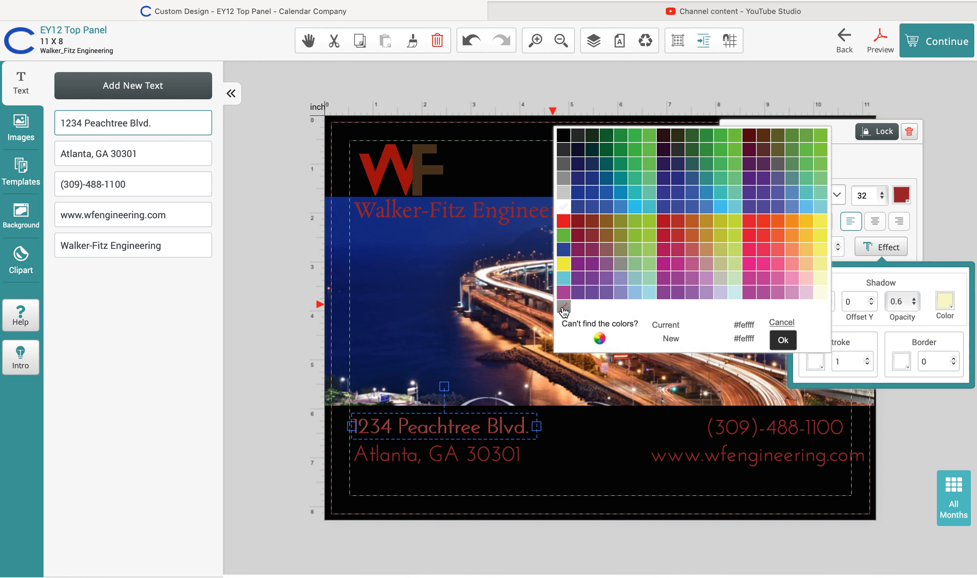
{"action": "left_click", "coordinate": [904, 369]}
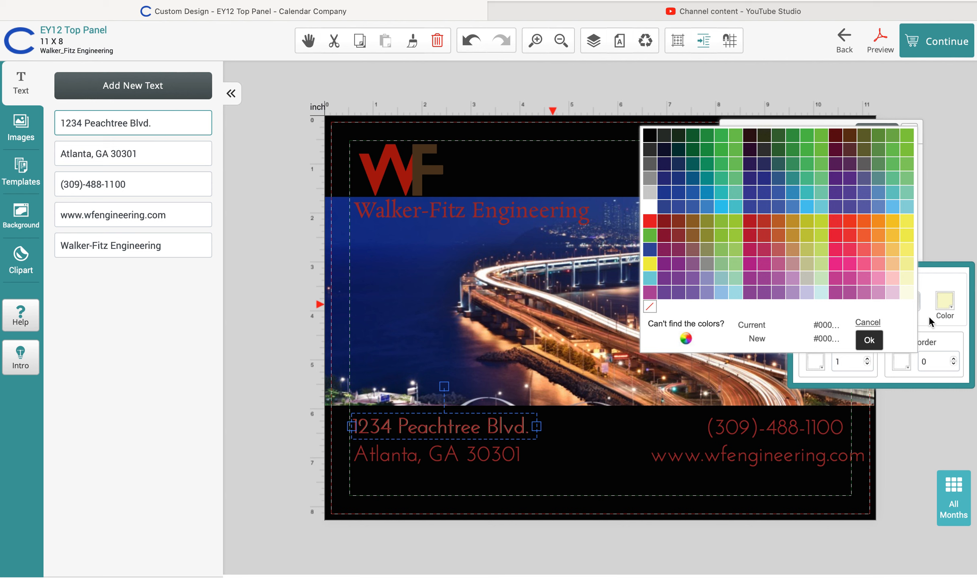
{"action": "left_click", "coordinate": [869, 339]}
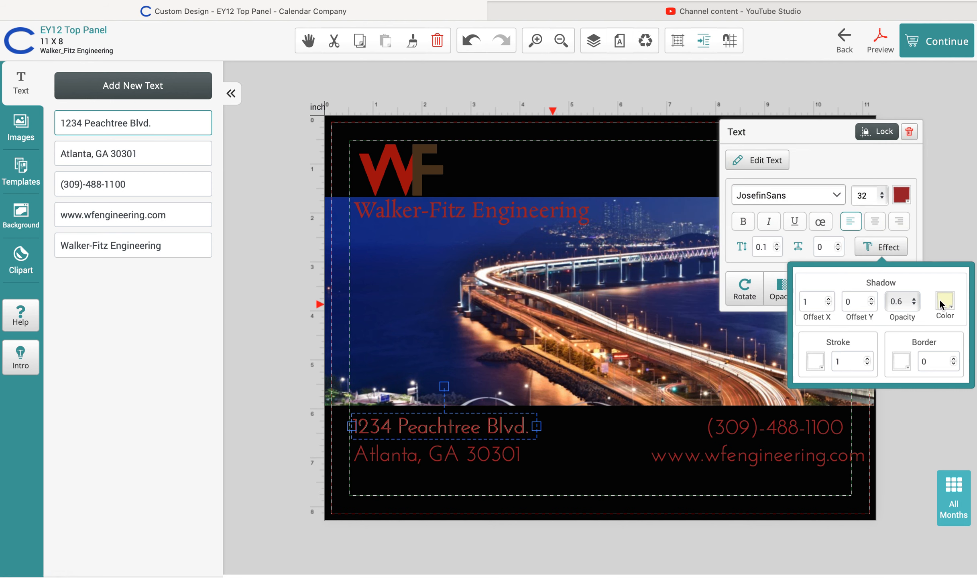
Set the shadow colour to no colour and deselect the address line
{"action": "left_click", "coordinate": [945, 302]}
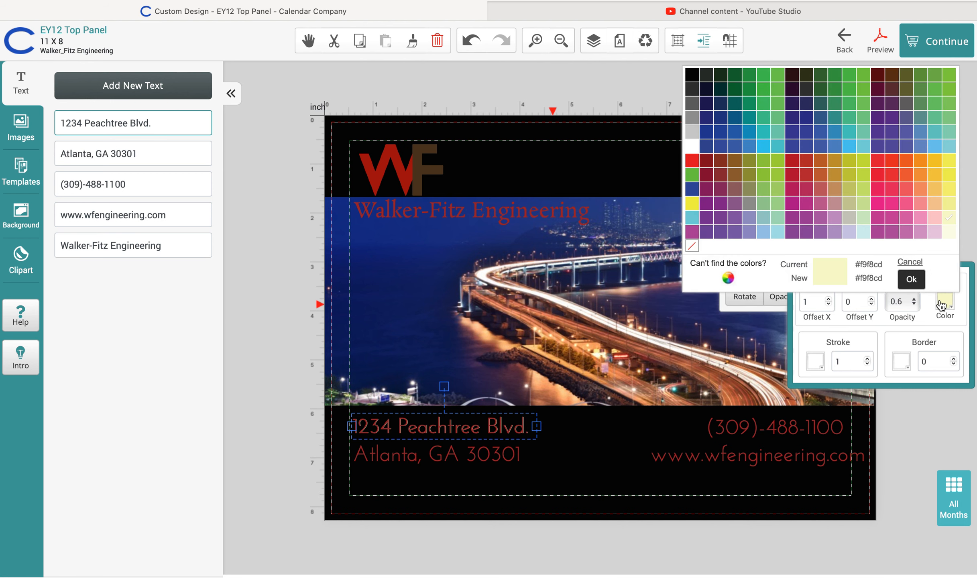
{"action": "left_click", "coordinate": [692, 246]}
{"action": "left_click", "coordinate": [928, 456]}
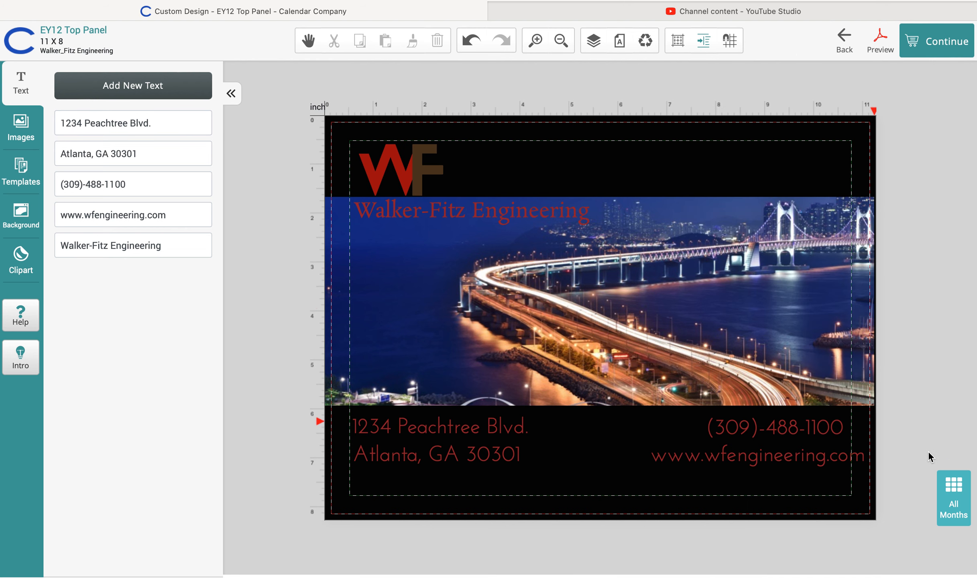
{"action": "left_click", "coordinate": [819, 429]}
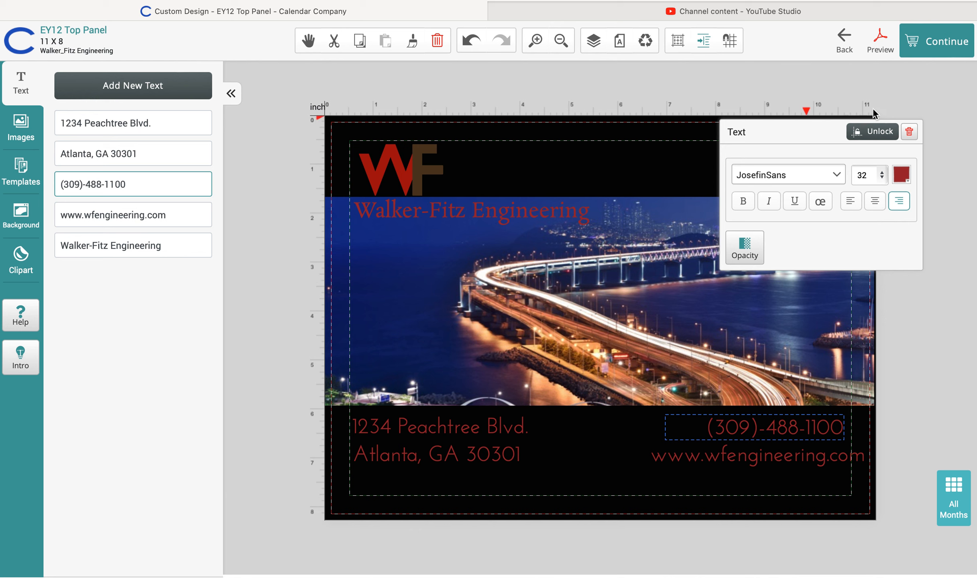
{"action": "left_click", "coordinate": [913, 97]}
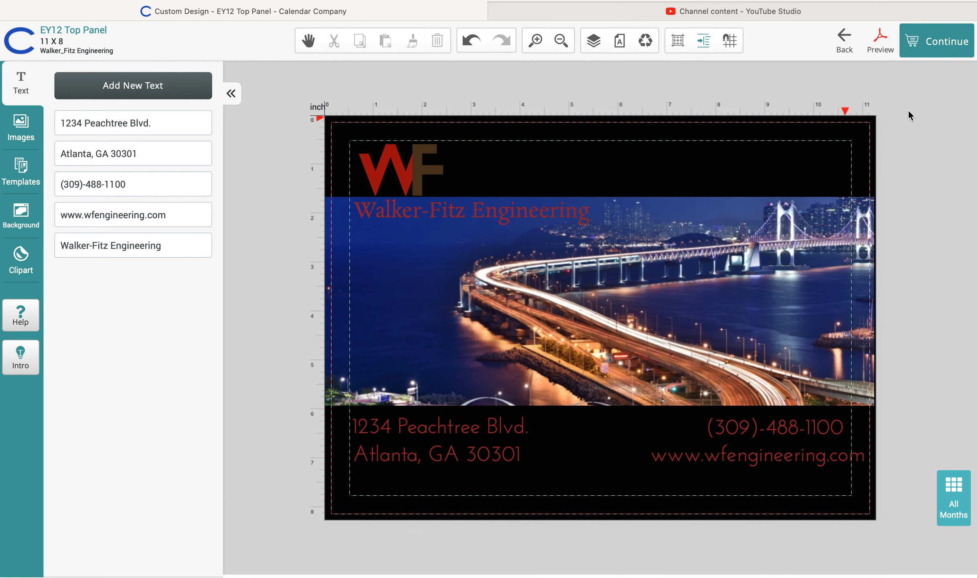
{"action": "left_click", "coordinate": [788, 430]}
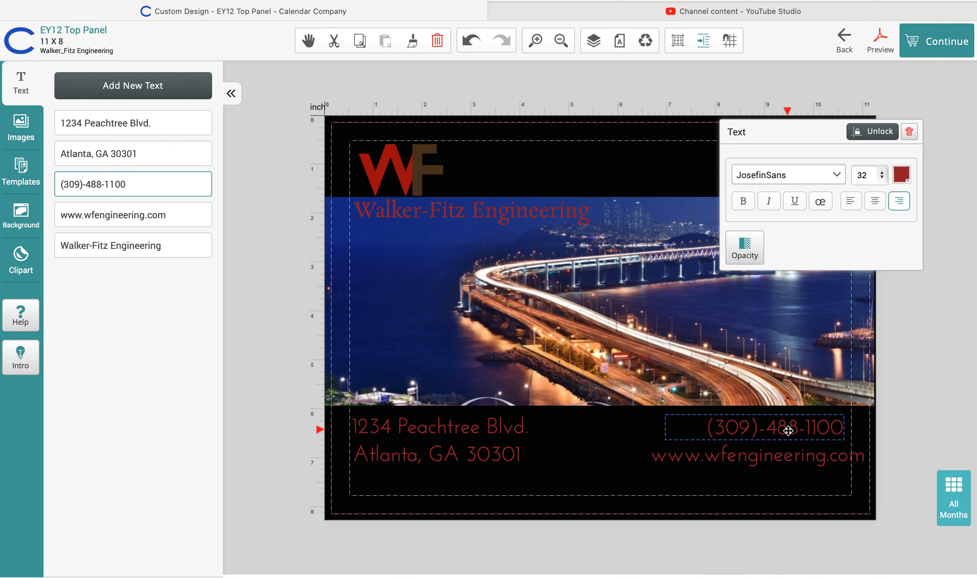
{"action": "left_click", "coordinate": [879, 133]}
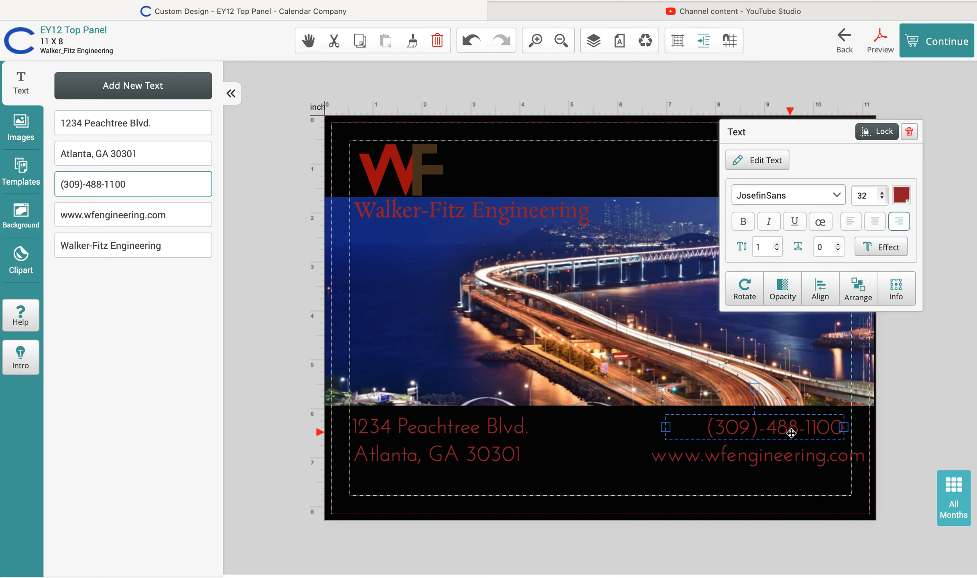
{"action": "mouse_move", "coordinate": [791, 433]}
{"action": "left_mouse_down"}
{"action": "mouse_move", "coordinate": [676, 303]}
{"action": "mouse_move", "coordinate": [649, 162]}
{"action": "mouse_move", "coordinate": [496, 237]}
{"action": "mouse_move", "coordinate": [455, 270]}
{"action": "mouse_move", "coordinate": [456, 257]}
{"action": "mouse_move", "coordinate": [723, 436]}
{"action": "mouse_move", "coordinate": [706, 446]}
{"action": "mouse_move", "coordinate": [634, 438]}
{"action": "mouse_move", "coordinate": [792, 434]}
{"action": "mouse_move", "coordinate": [792, 456]}
{"action": "mouse_move", "coordinate": [799, 438]}
{"action": "mouse_move", "coordinate": [791, 436]}
{"action": "left_mouse_up"}
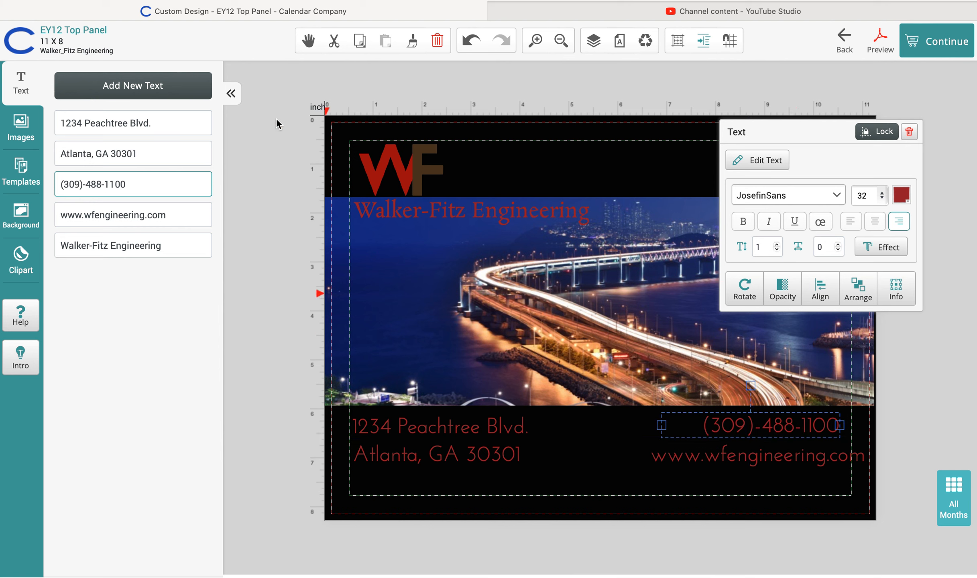
{"action": "left_click", "coordinate": [156, 89]}
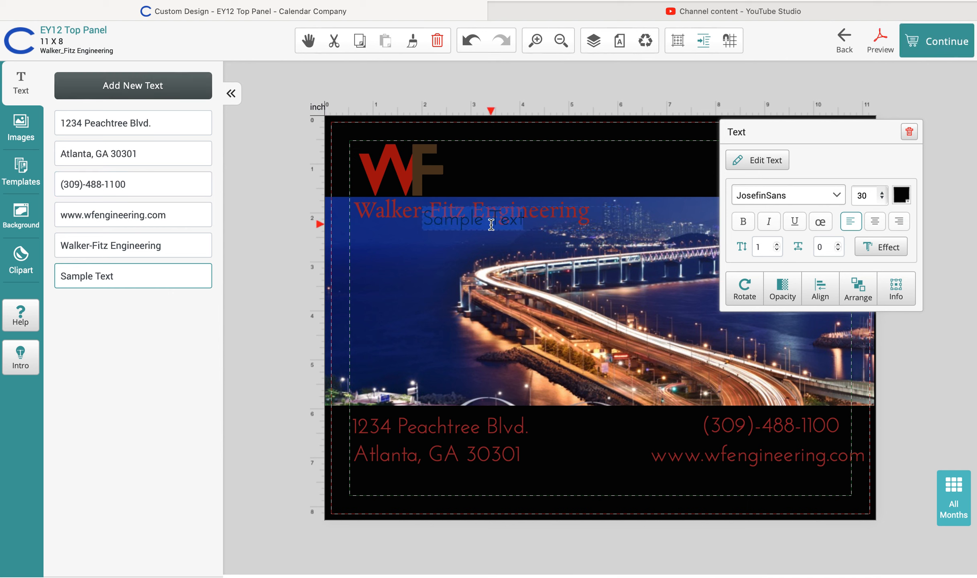
{"action": "left_click", "coordinate": [472, 261]}
{"action": "left_click", "coordinate": [473, 224]}
{"action": "left_click_drag", "start_coordinate": [472, 224], "coordinate": [508, 176]}
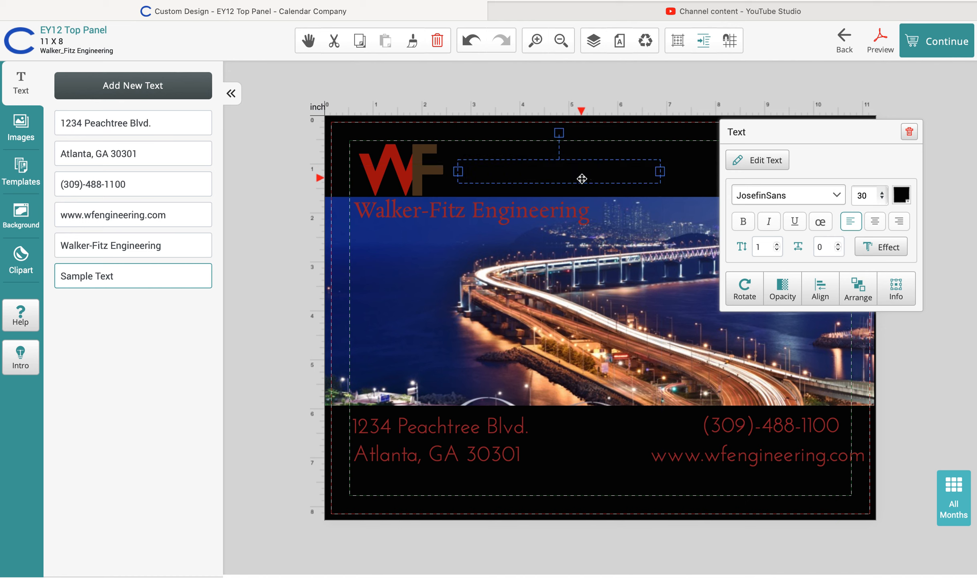
{"action": "left_click", "coordinate": [902, 196]}
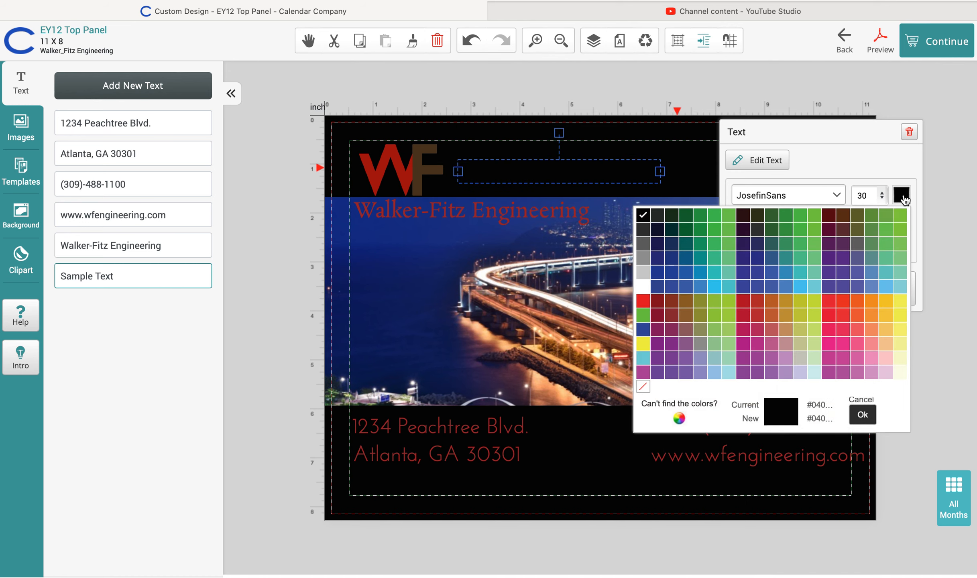
{"action": "left_click", "coordinate": [644, 287]}
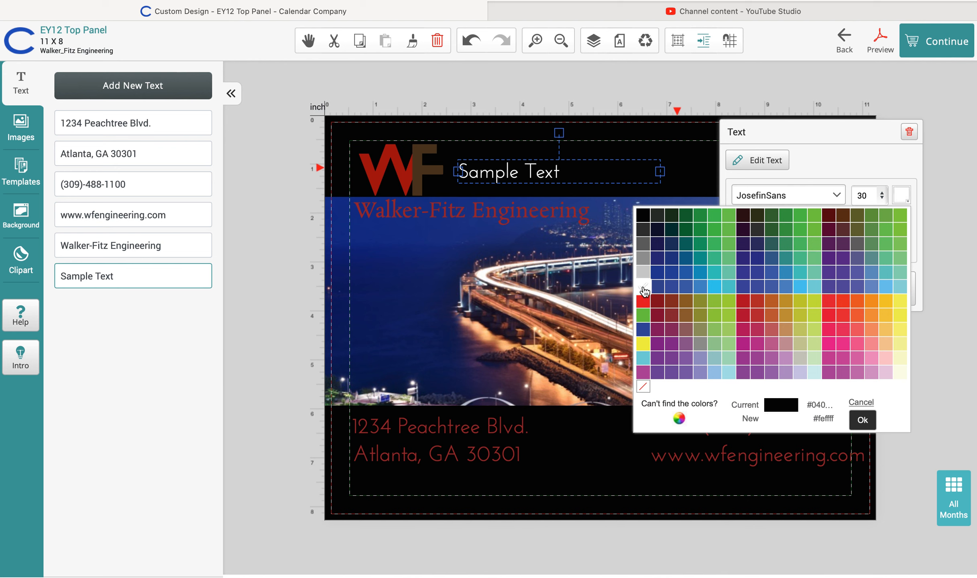
{"action": "left_click", "coordinate": [563, 170]}
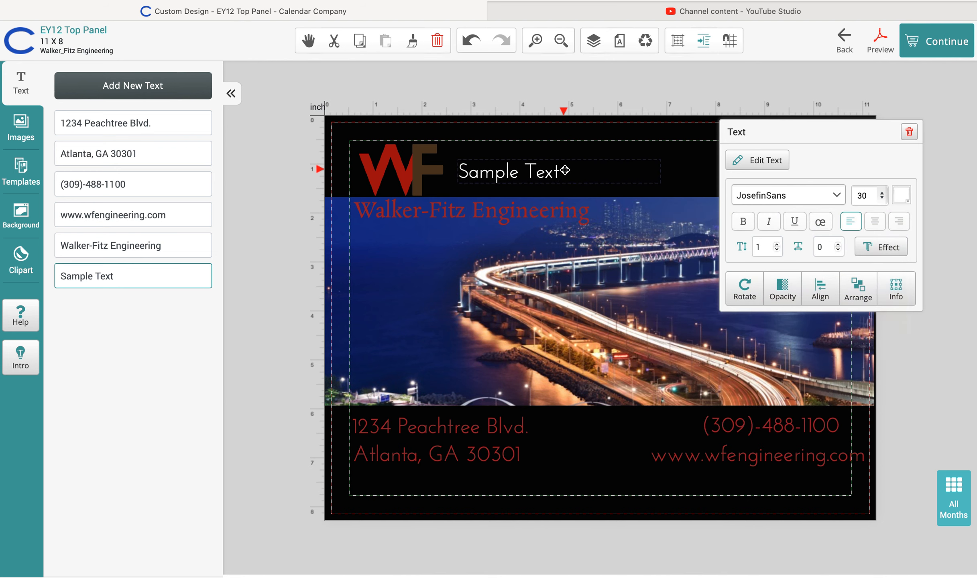
{"action": "left_click_drag", "start_coordinate": [565, 170], "coordinate": [465, 170]}
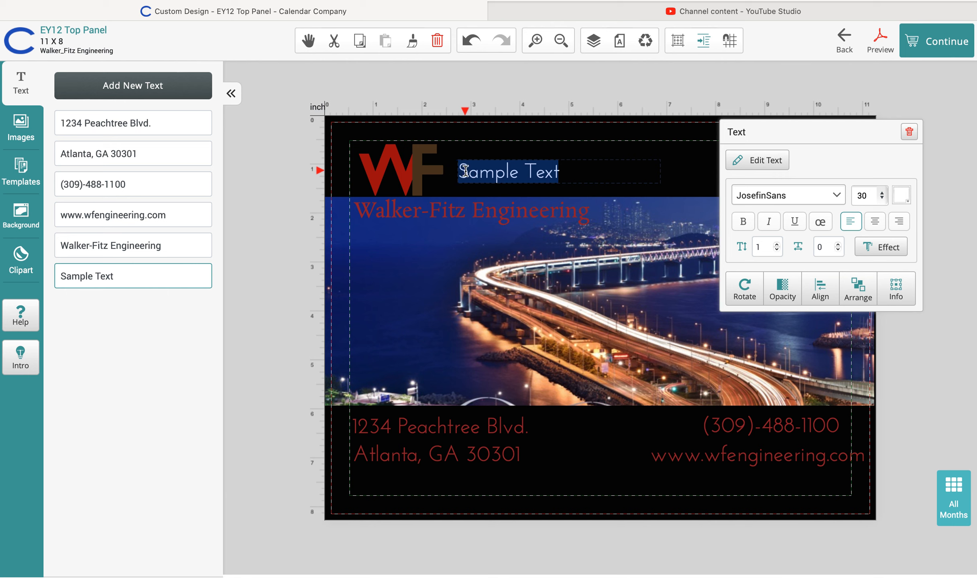
{"action": "key", "text": "BackSpace"}
{"action": "type", "text": "Sample Text"}
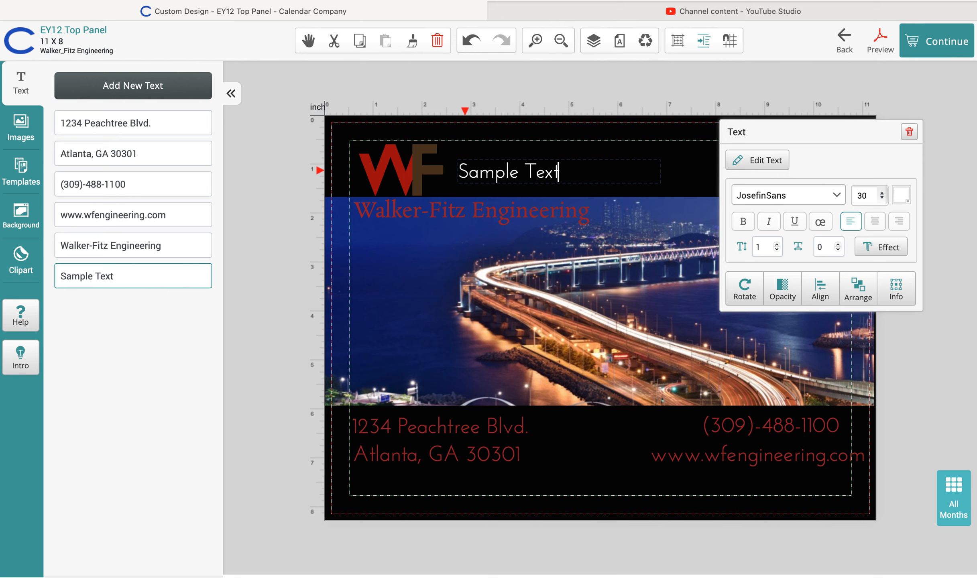
{"action": "left_click", "coordinate": [919, 83]}
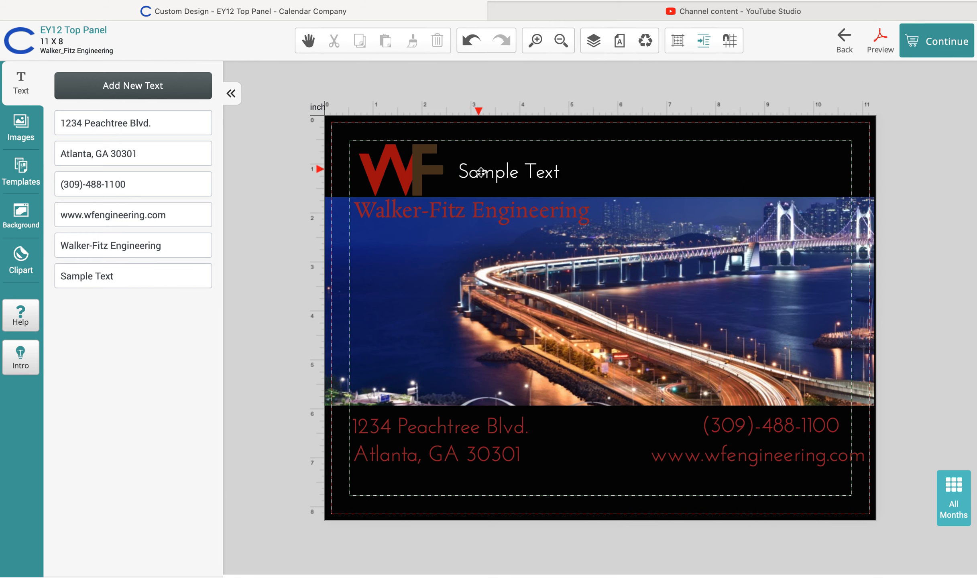
{"action": "left_click", "coordinate": [502, 177]}
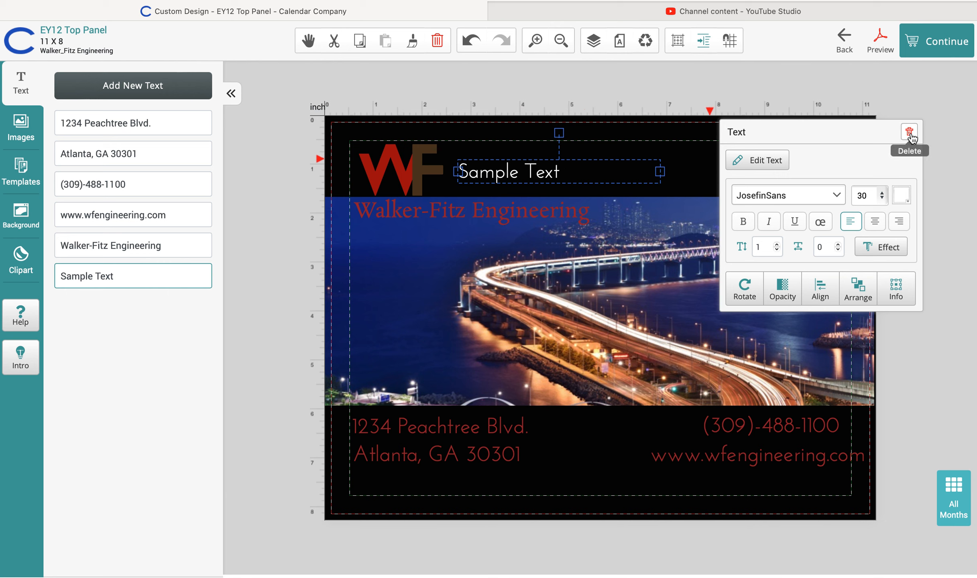
{"action": "left_click", "coordinate": [437, 41]}
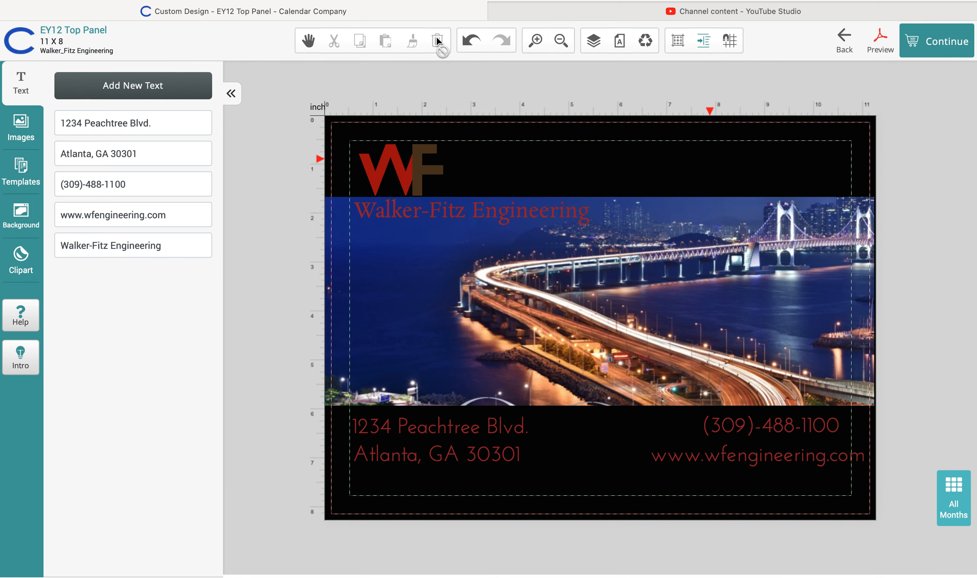